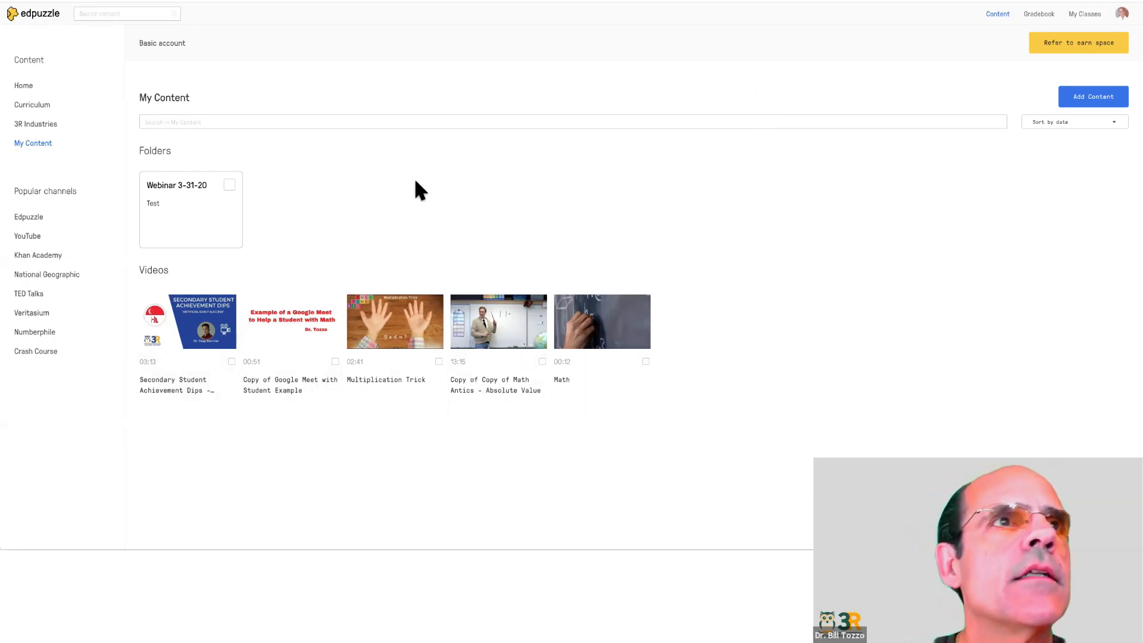
Step: Select the Secondary Student Achievement Dips video in My Content and open it for editing
click(231, 362)
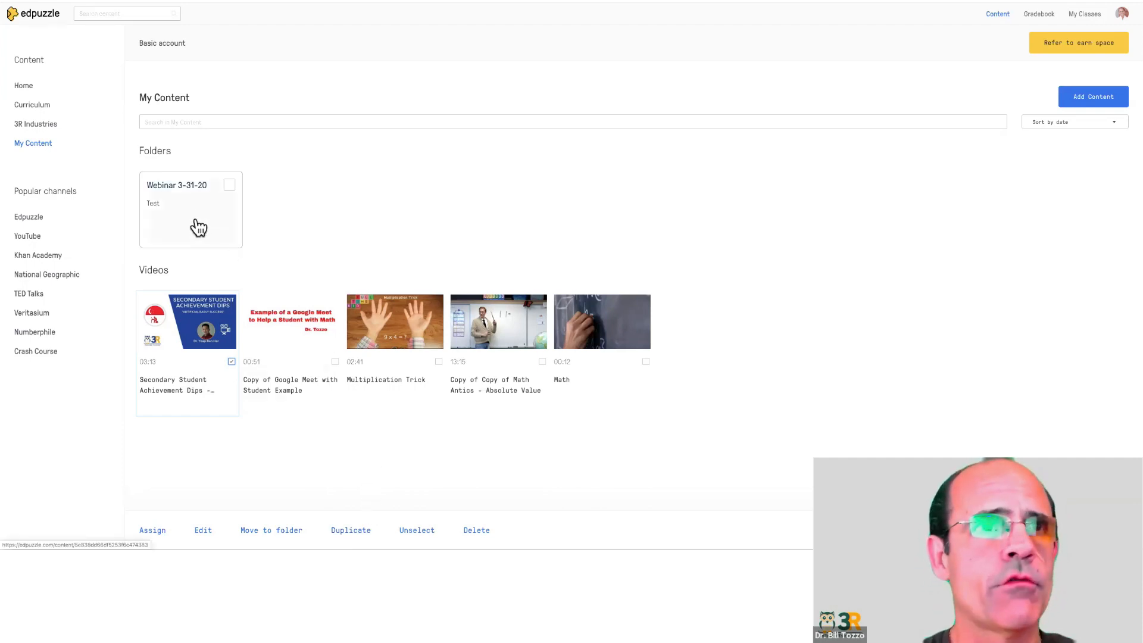
click(282, 534)
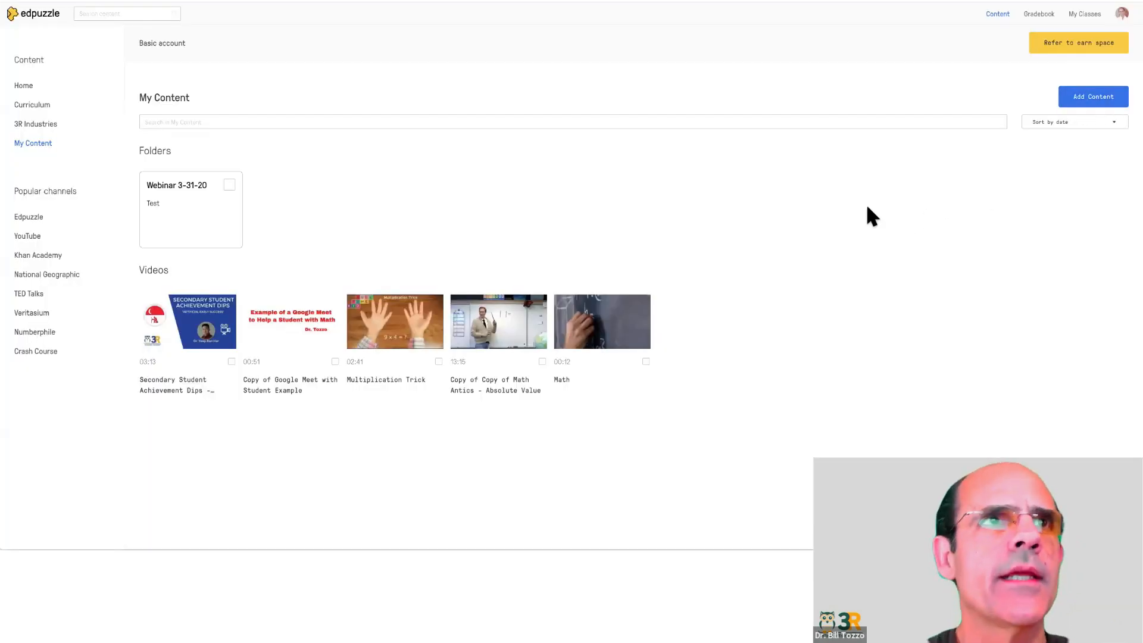
click(231, 360)
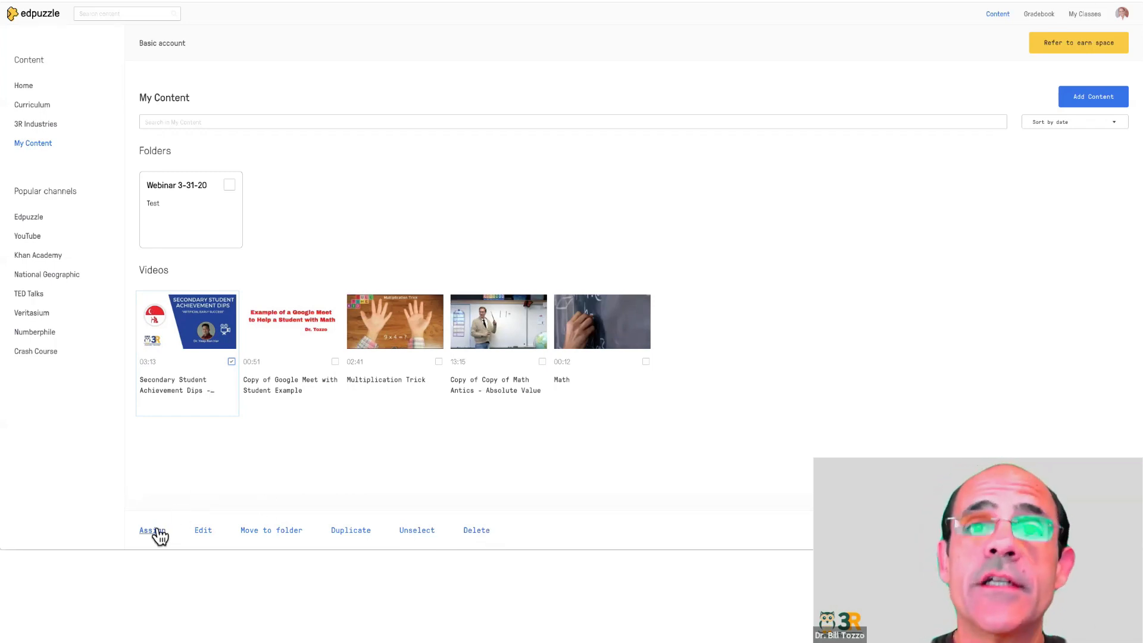
click(205, 532)
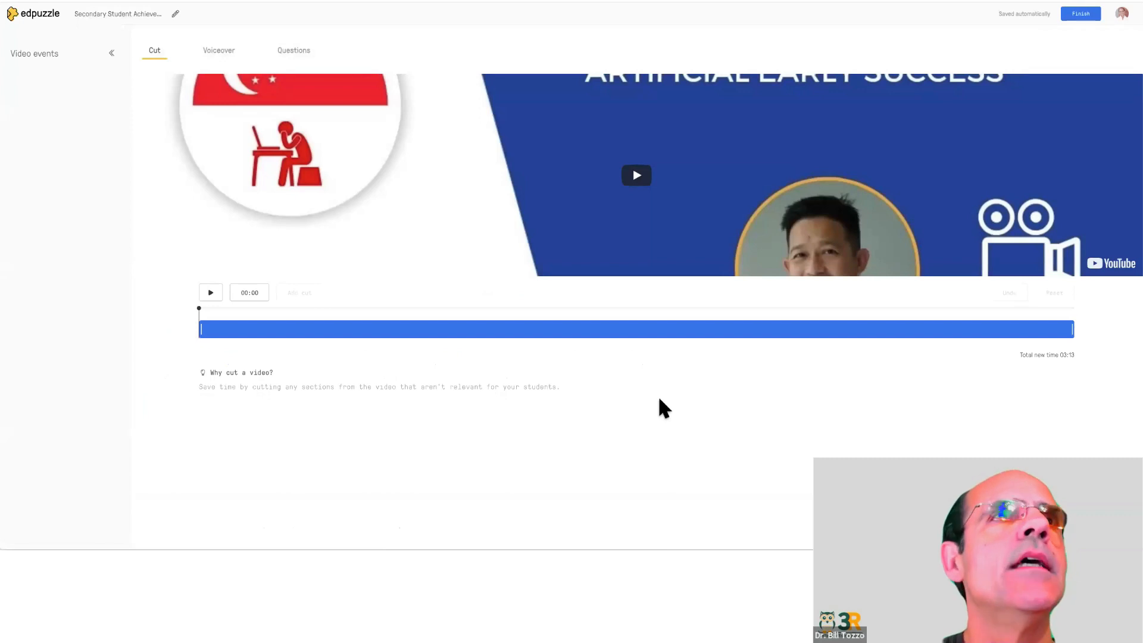
Step: Play and scrub through the video's opening to find where the intro ends, pausing at 00:07
click(209, 292)
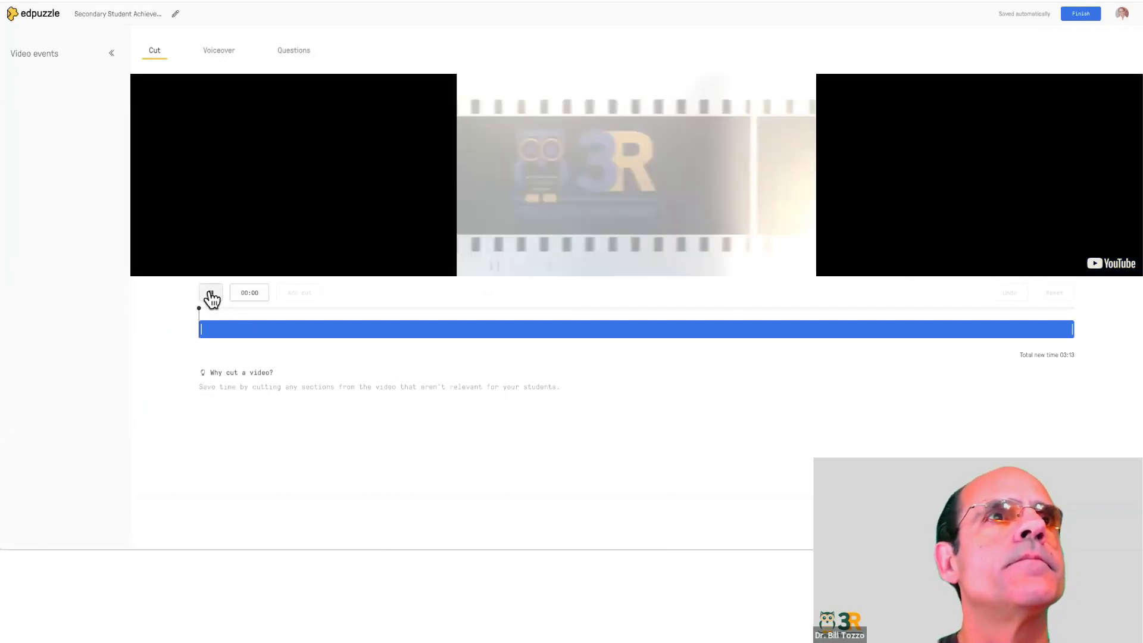
click(211, 297)
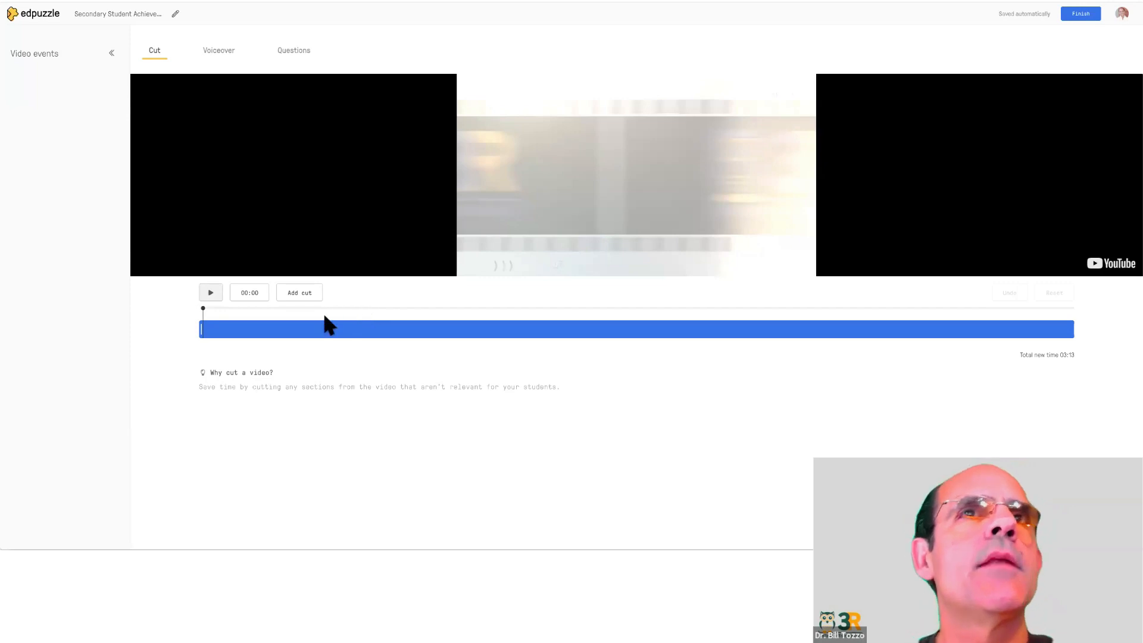
click(212, 294)
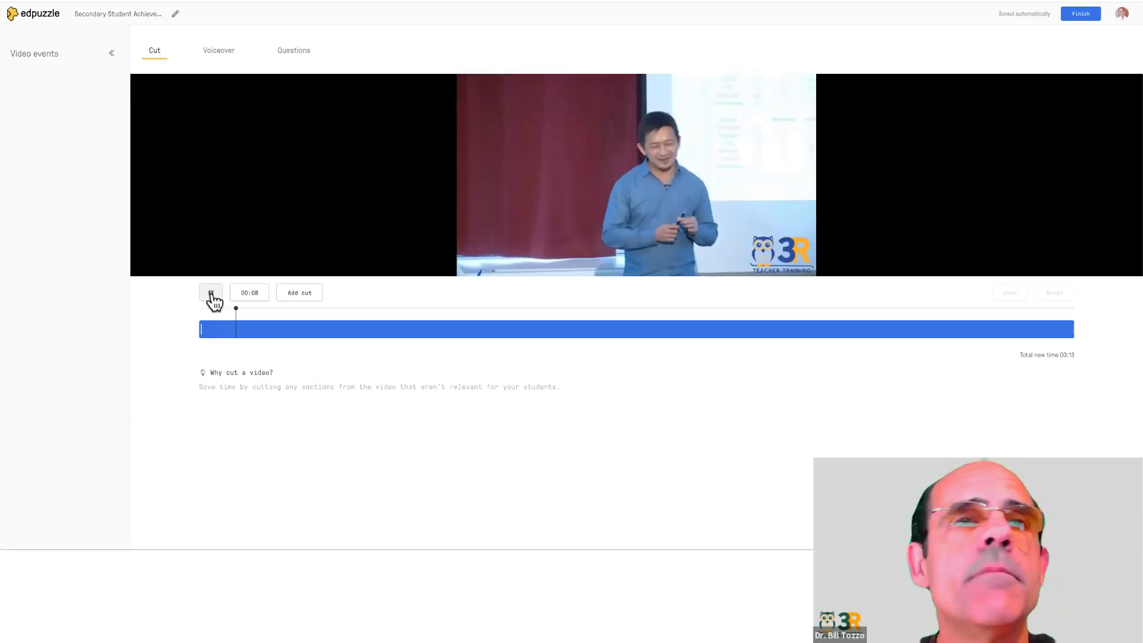
click(211, 295)
click(211, 293)
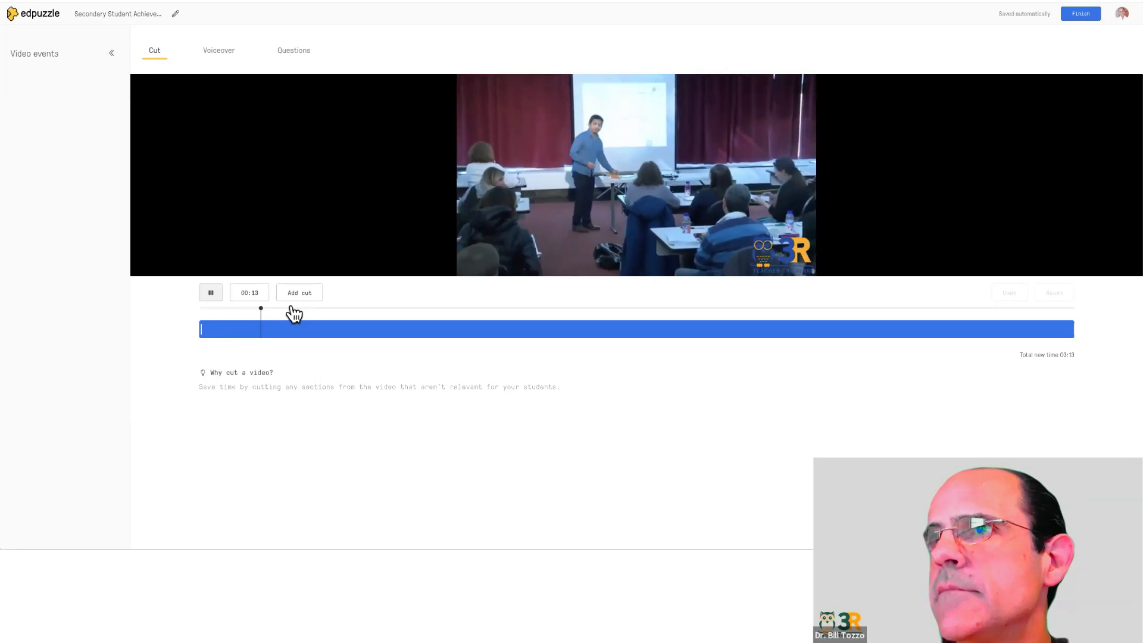
click(320, 308)
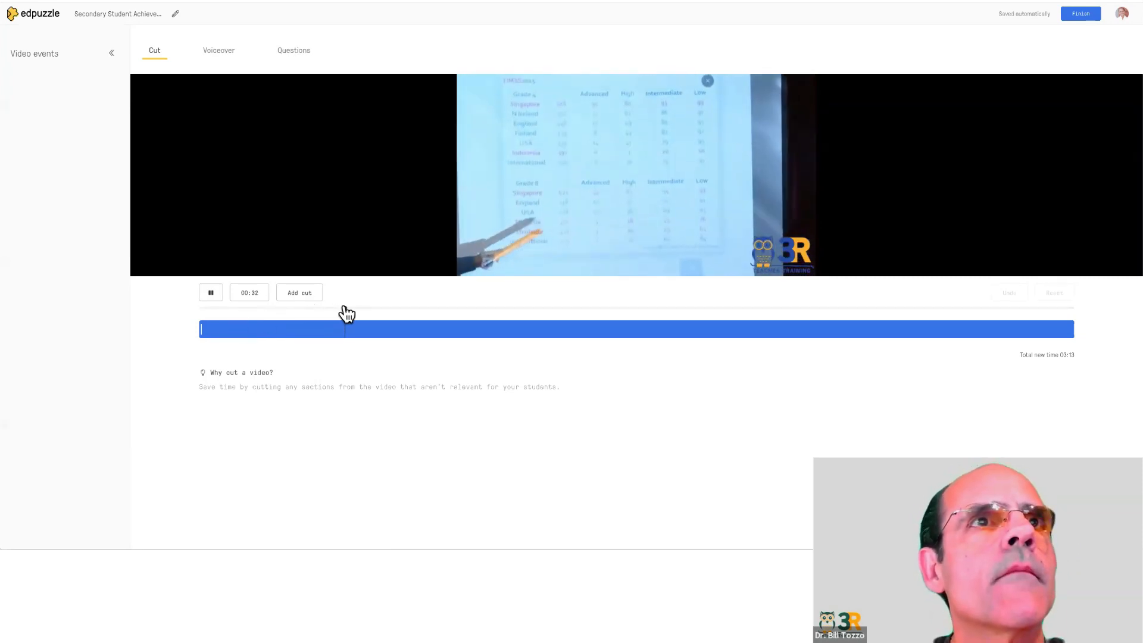
drag(254, 309, 191, 307)
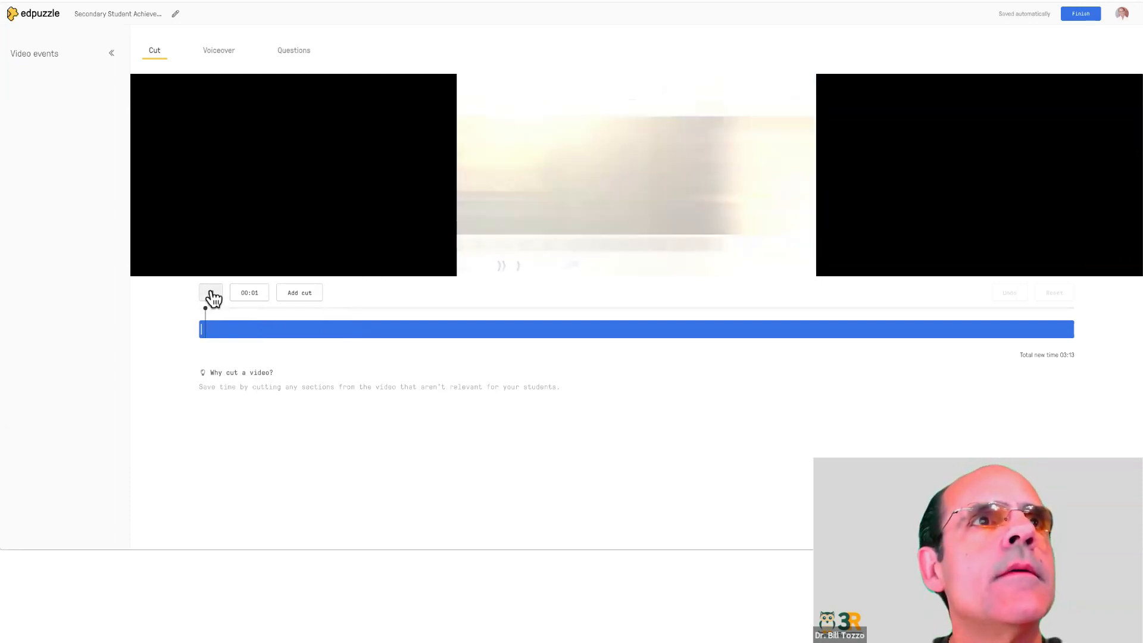
click(212, 293)
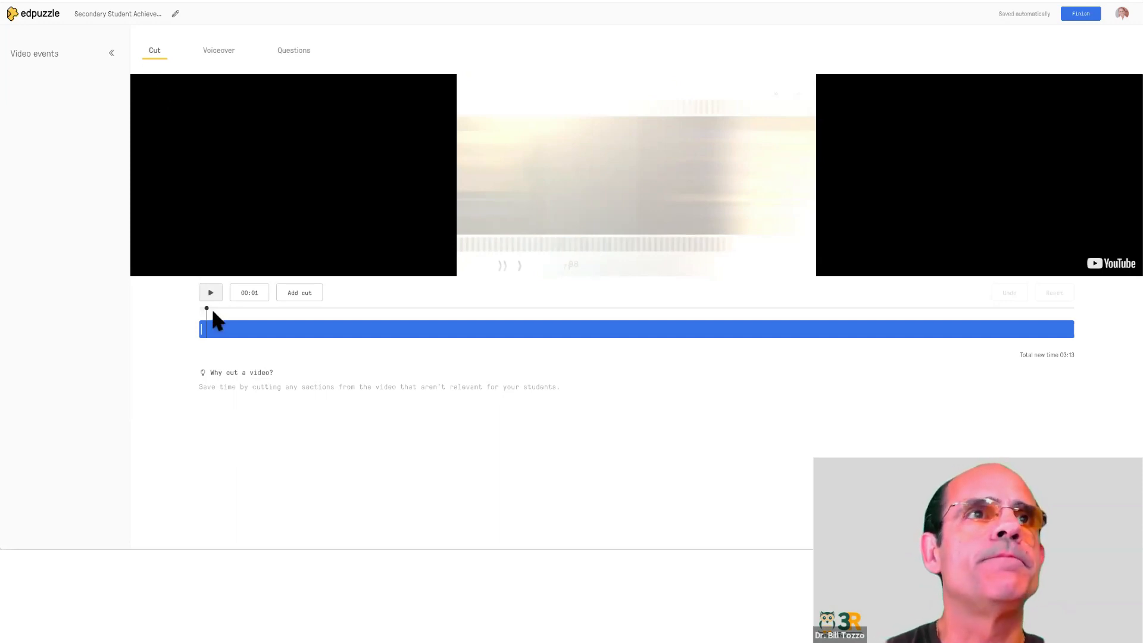
drag(207, 308, 188, 303)
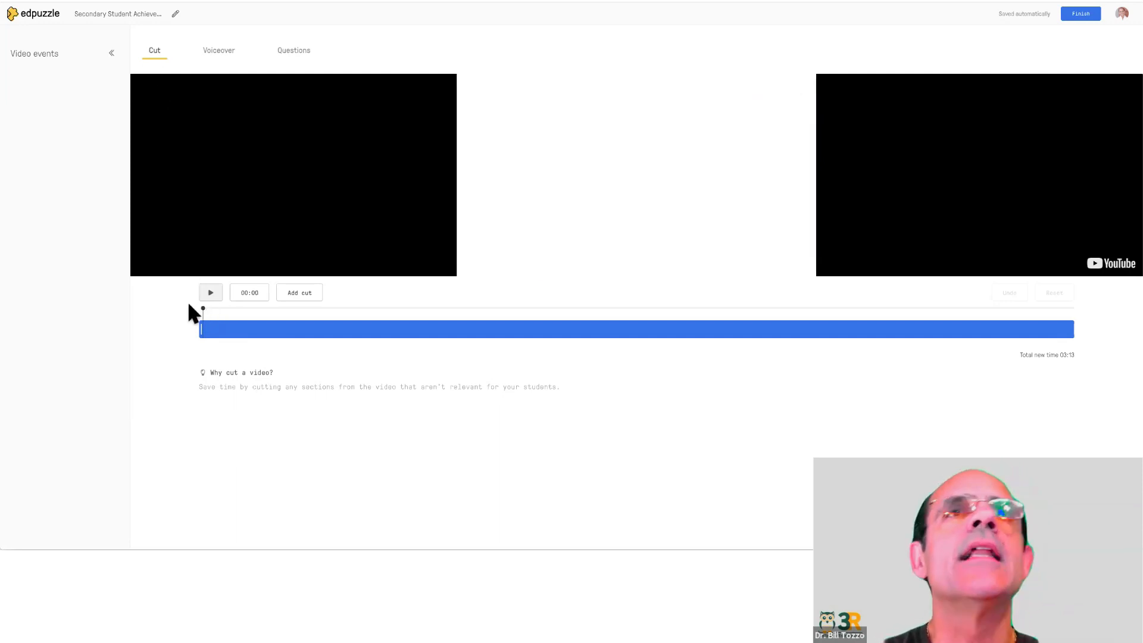
click(209, 296)
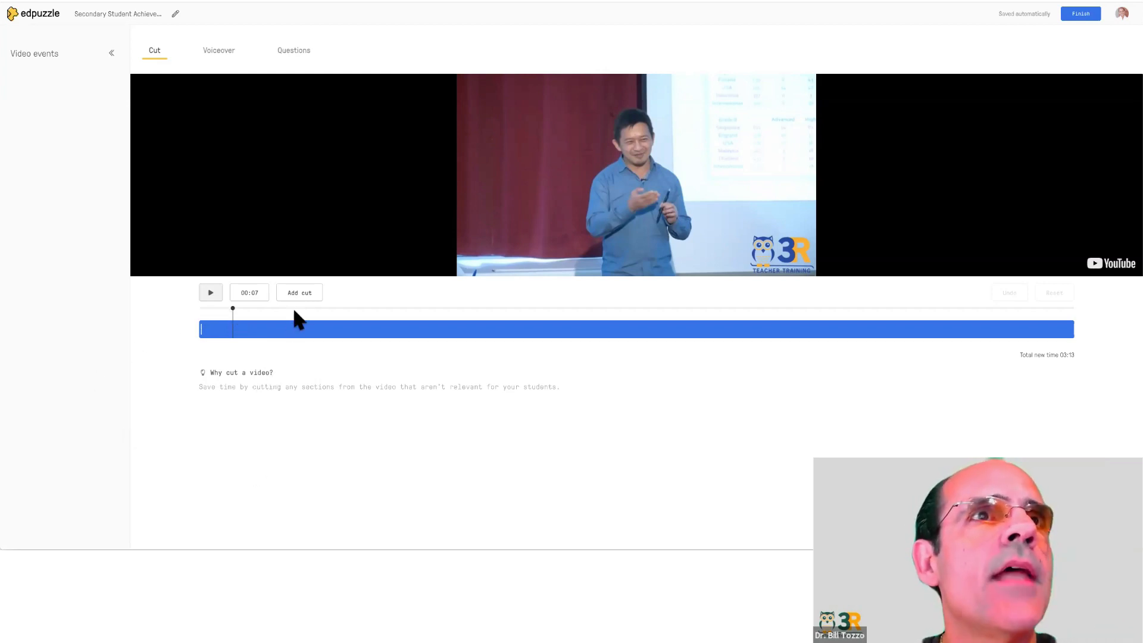
Step: Add a cut at 00:07, preview around it, and remove the opening segment before it
click(297, 290)
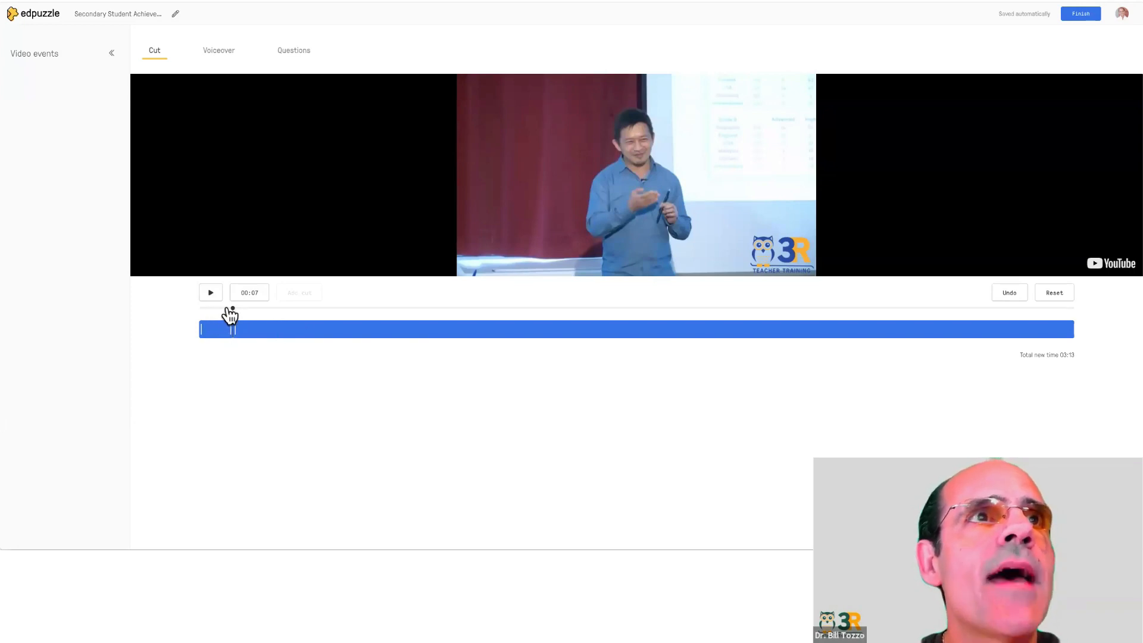
drag(230, 314, 227, 311)
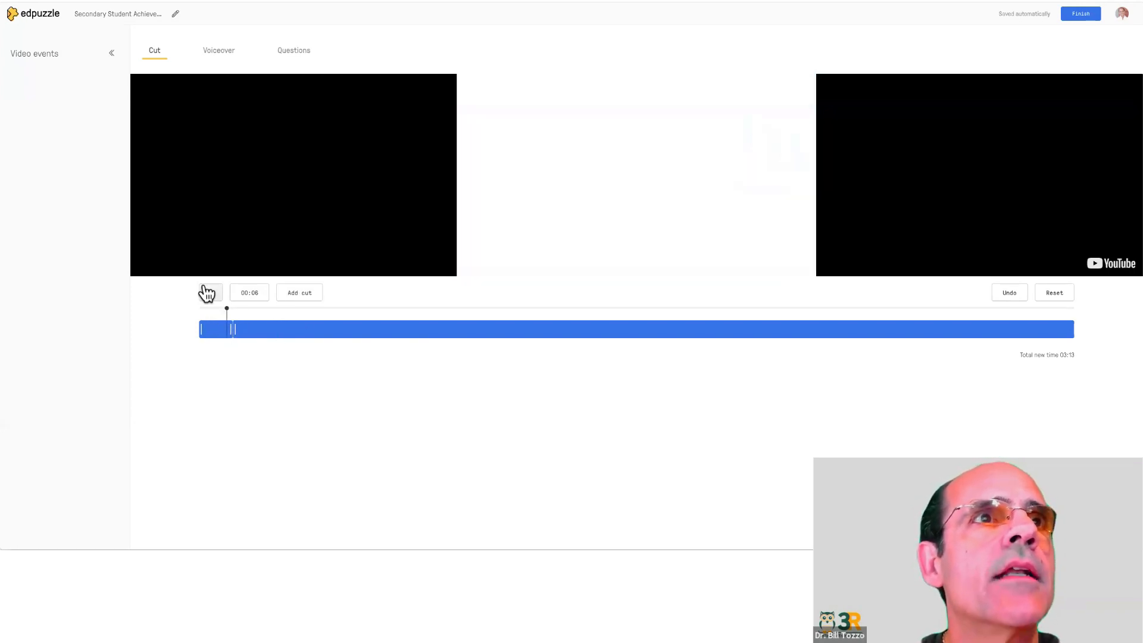
click(209, 292)
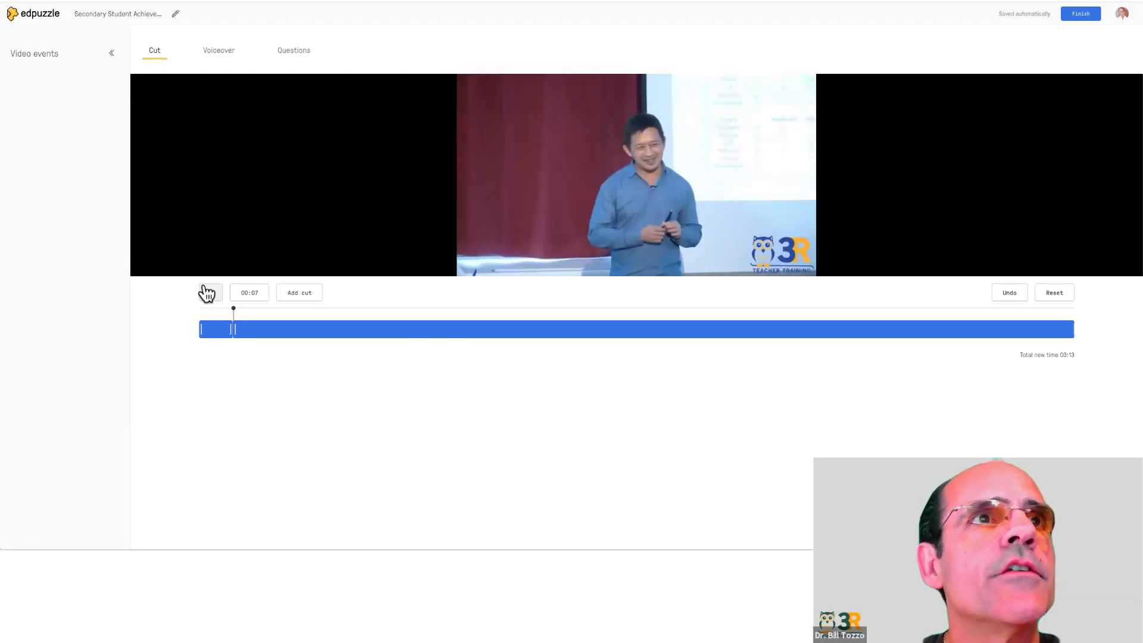
click(207, 293)
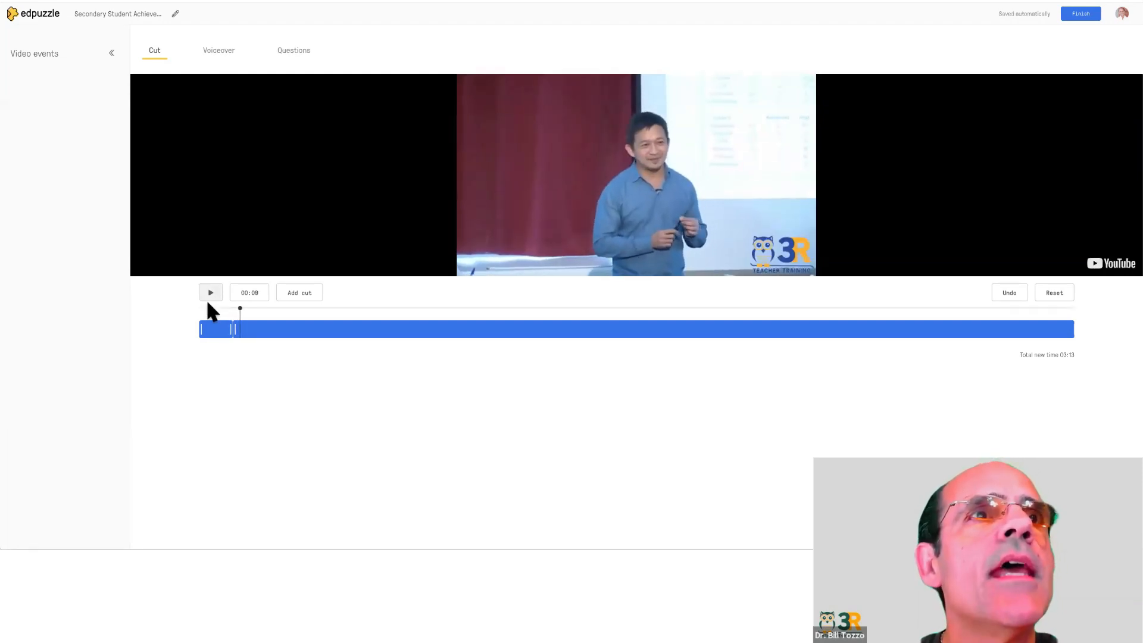
click(212, 330)
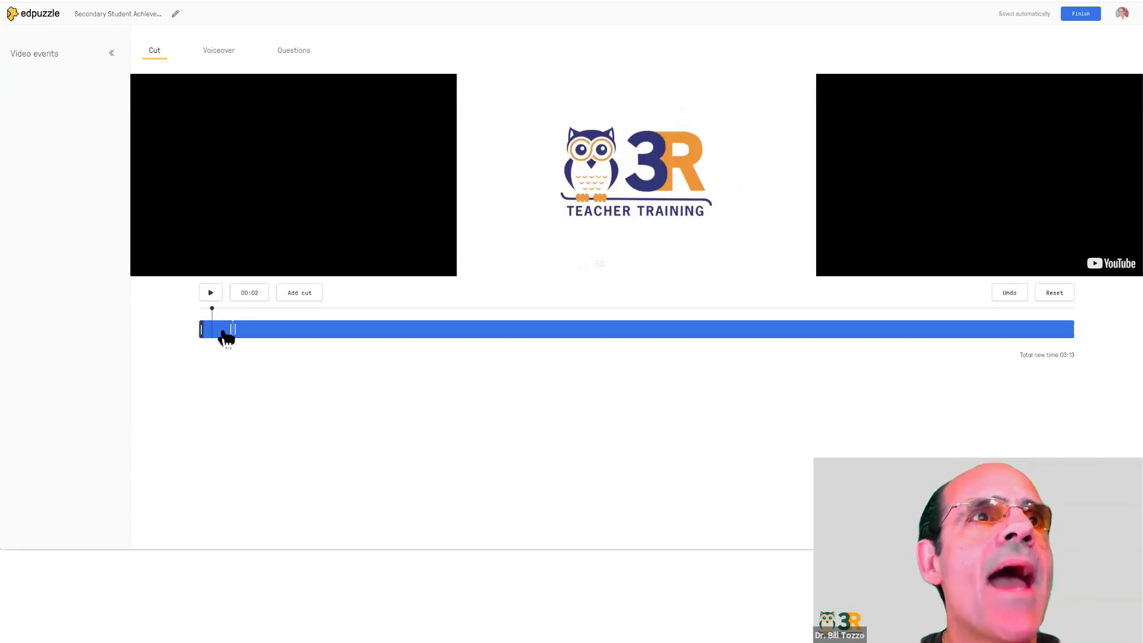
drag(202, 329, 234, 329)
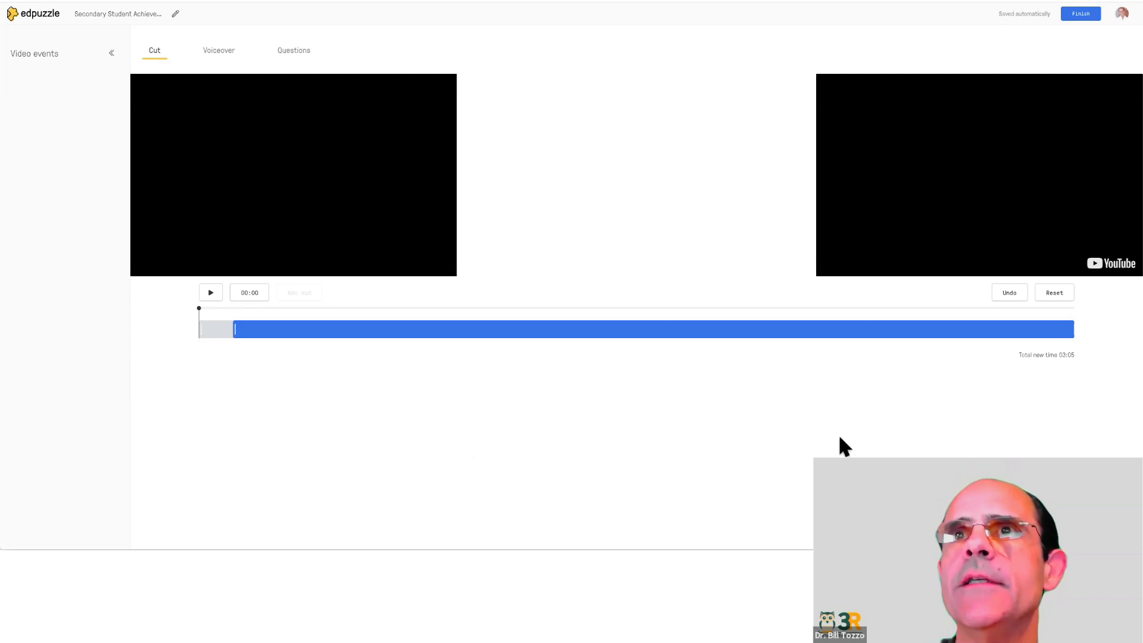
Step: Undo the opening segment's removal and the cut at 00:07
click(1011, 292)
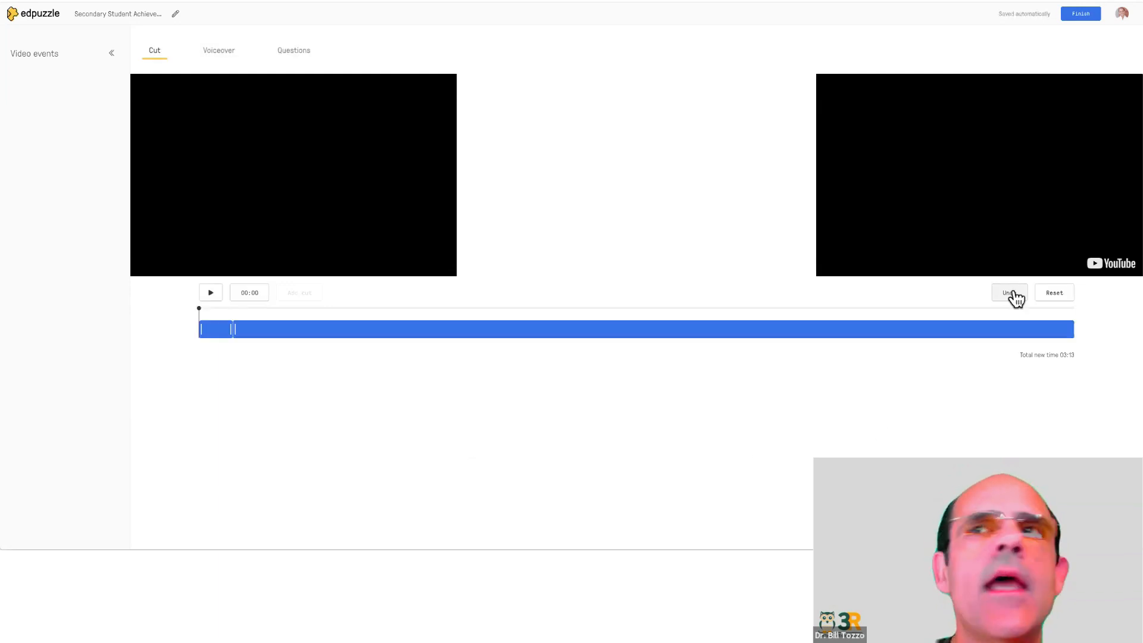
click(1013, 291)
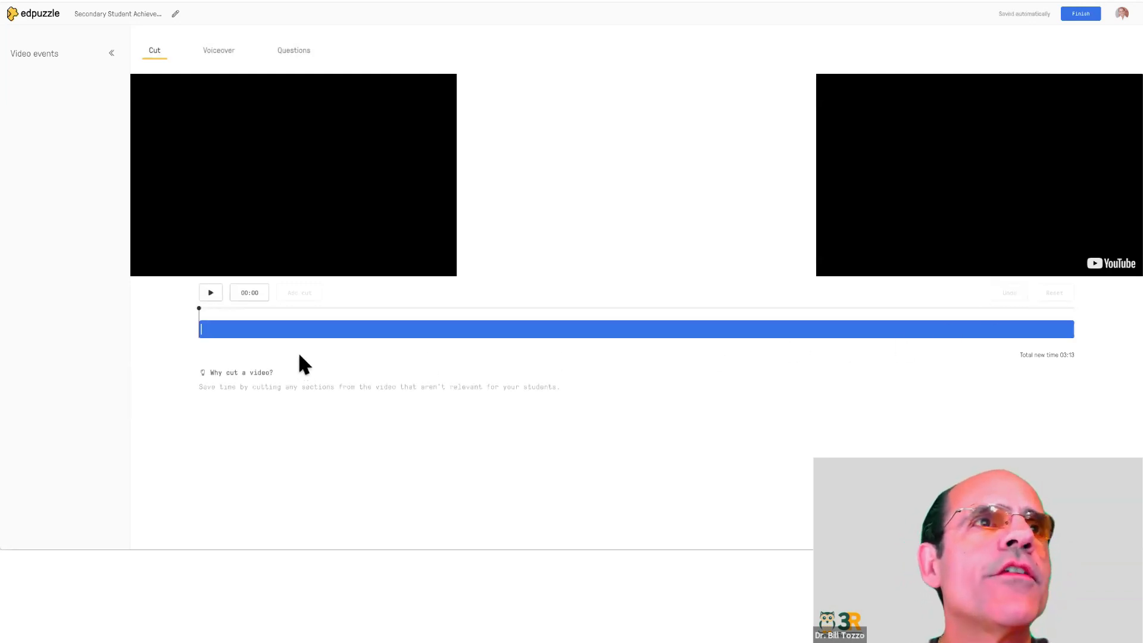
Step: Trim the video's start to 00:06 so the logo intro is left out
drag(199, 328, 229, 332)
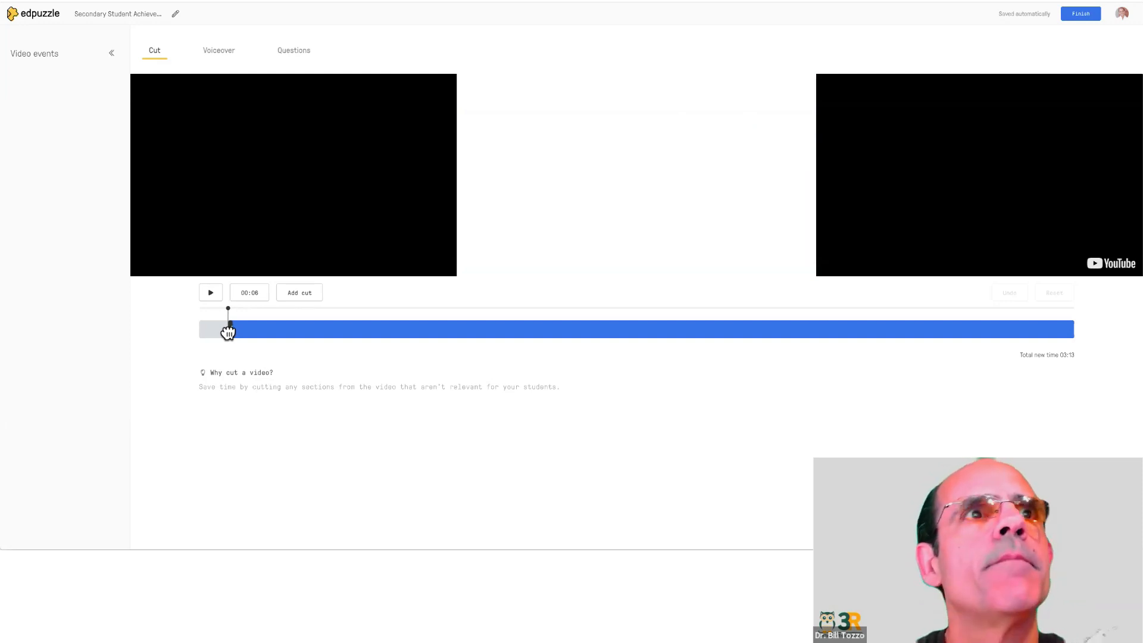
drag(228, 332, 232, 333)
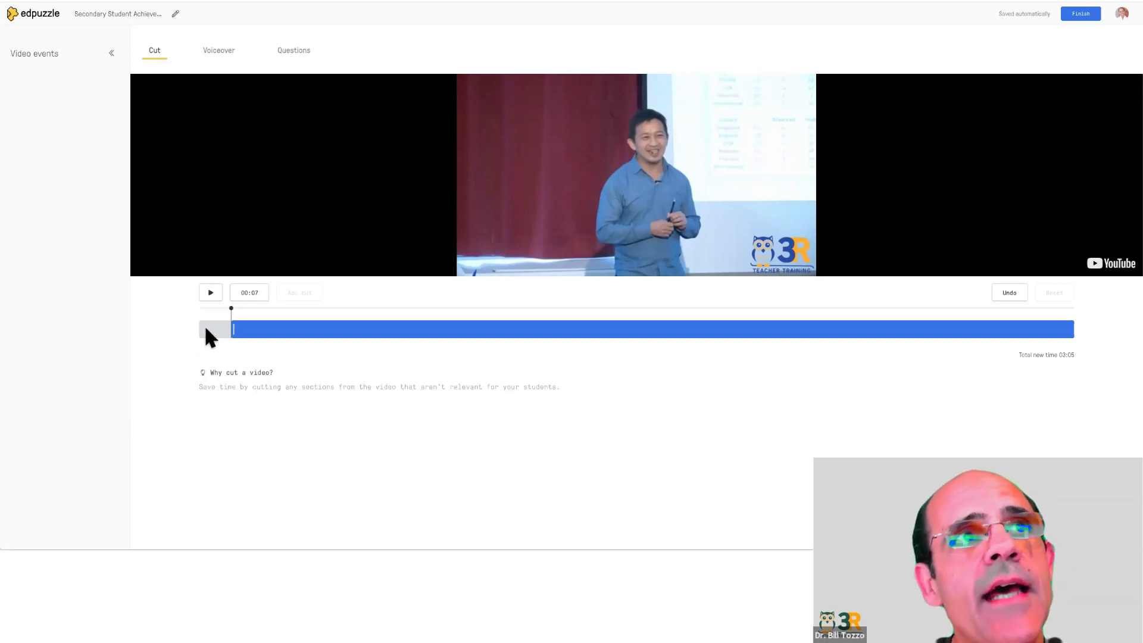
drag(235, 331, 190, 330)
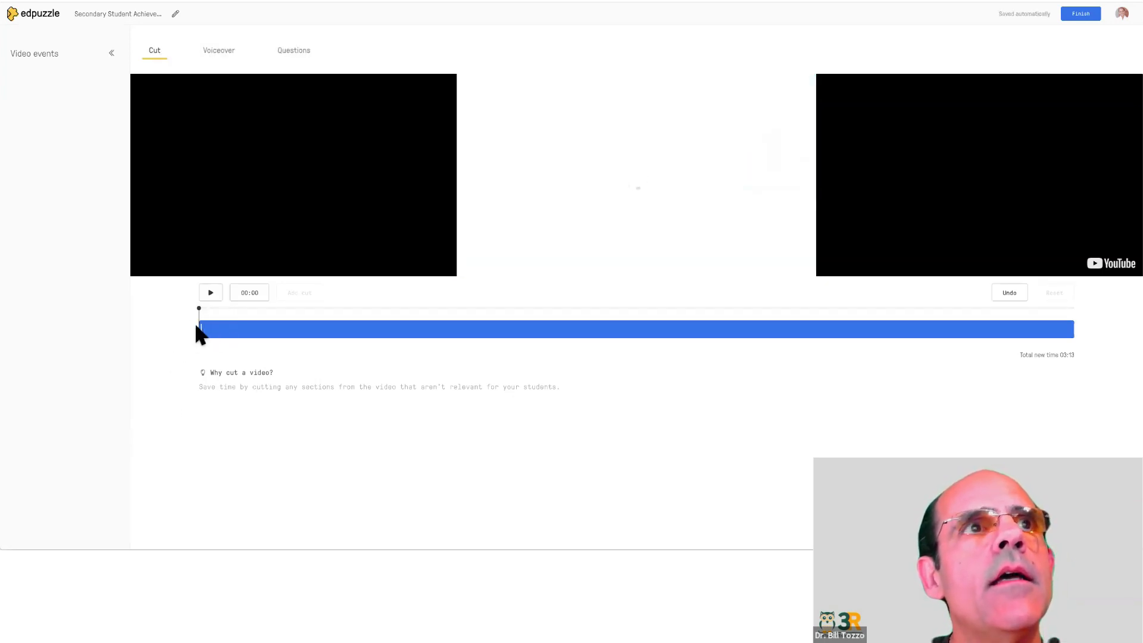
drag(201, 329, 226, 331)
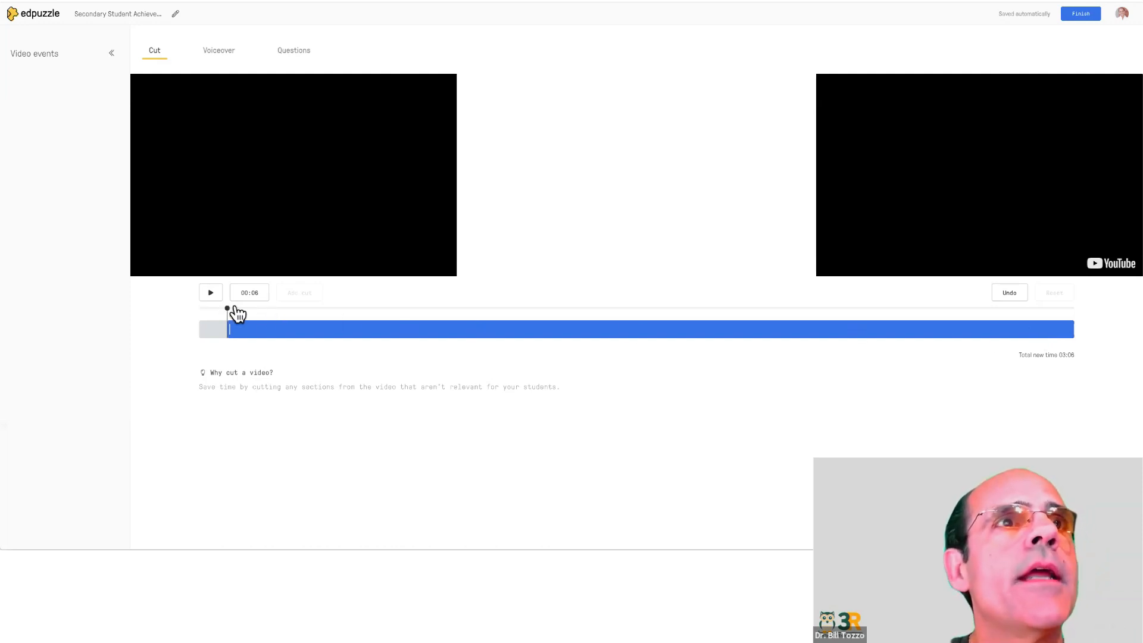
Step: Find where the closing title begins and trim the video's end to 02:52
drag(237, 314, 1041, 316)
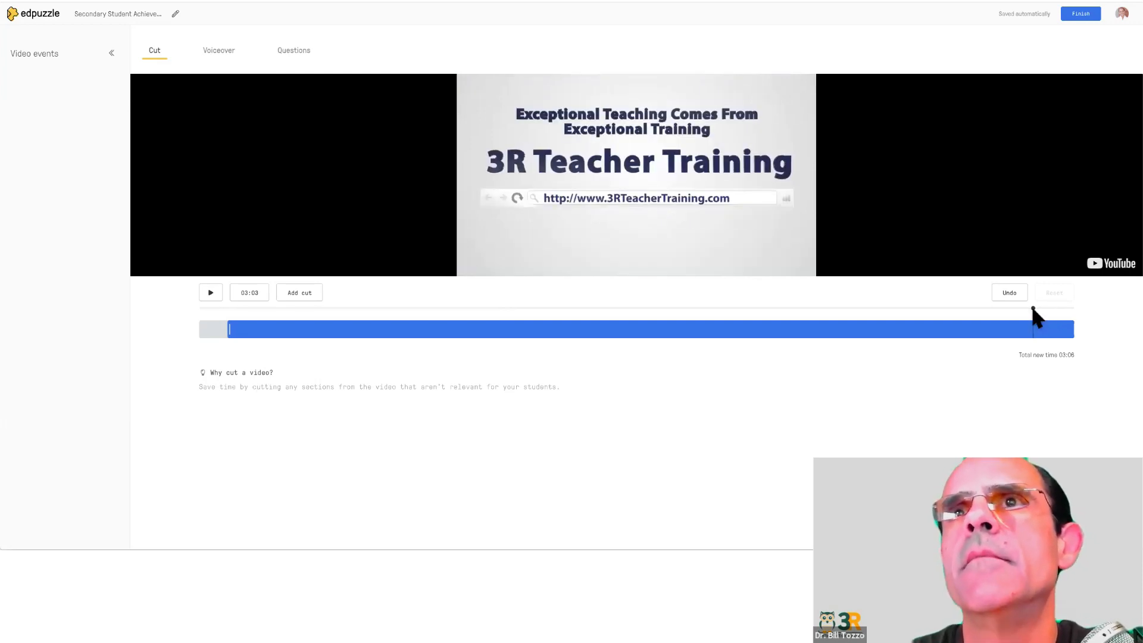
drag(1029, 311, 984, 316)
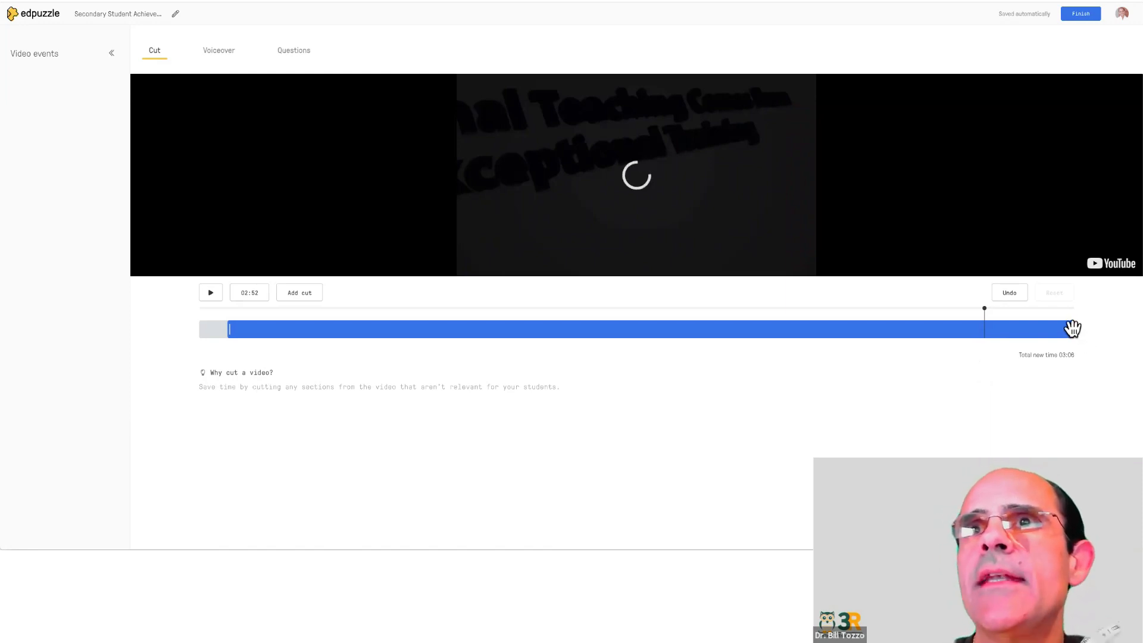
drag(1073, 326, 982, 328)
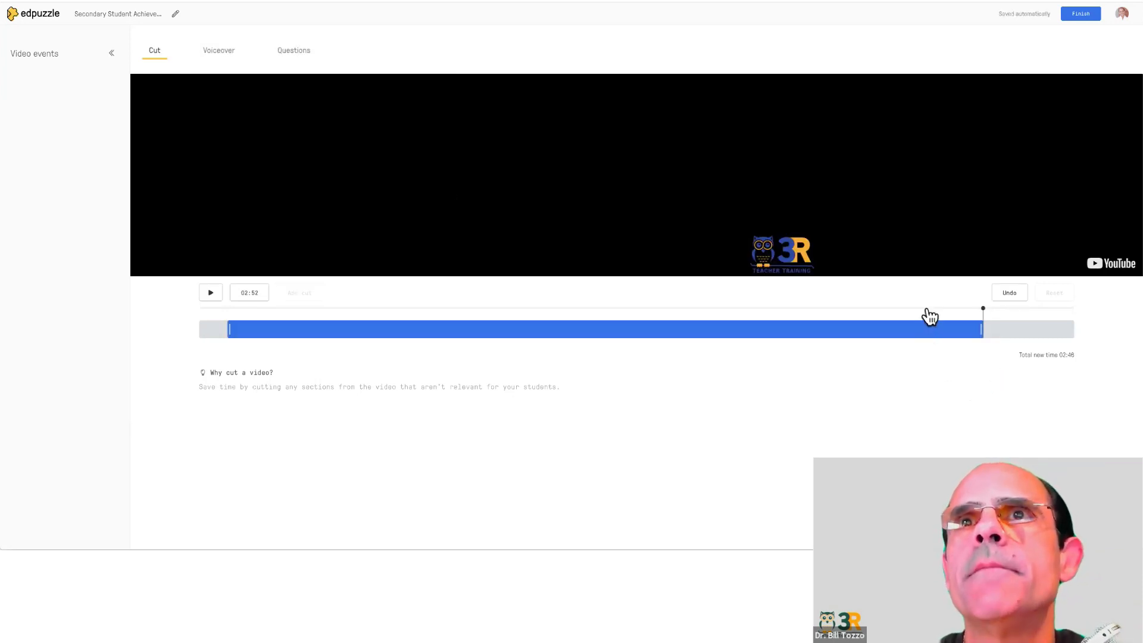
Step: Preview the last seconds before the end trim and move the end point to 02:51
click(926, 316)
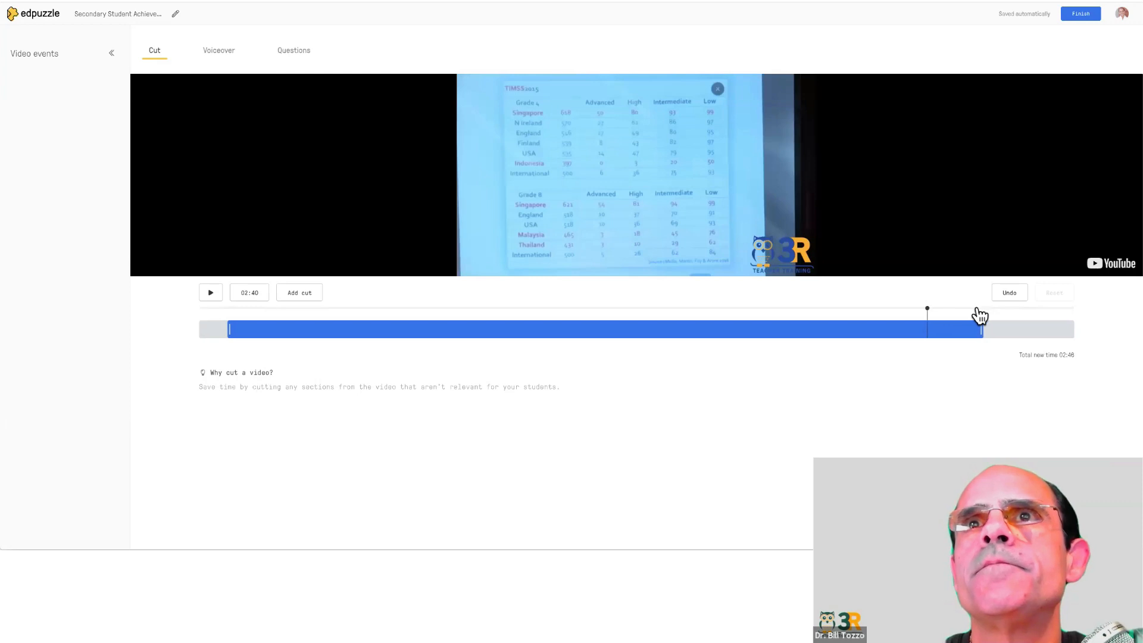
click(976, 314)
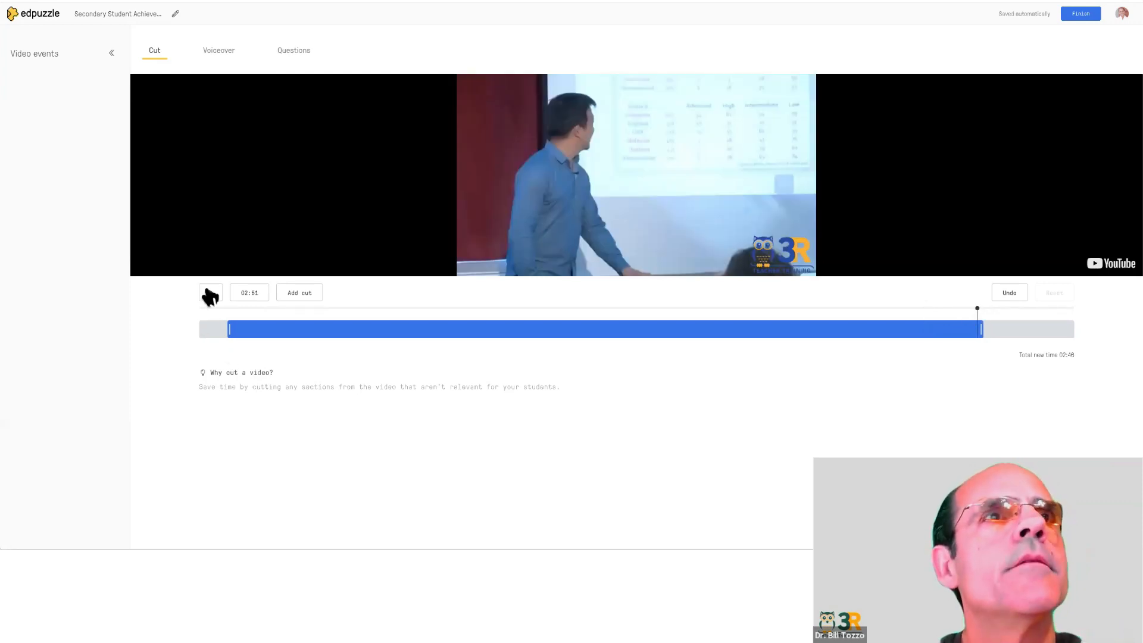
click(209, 296)
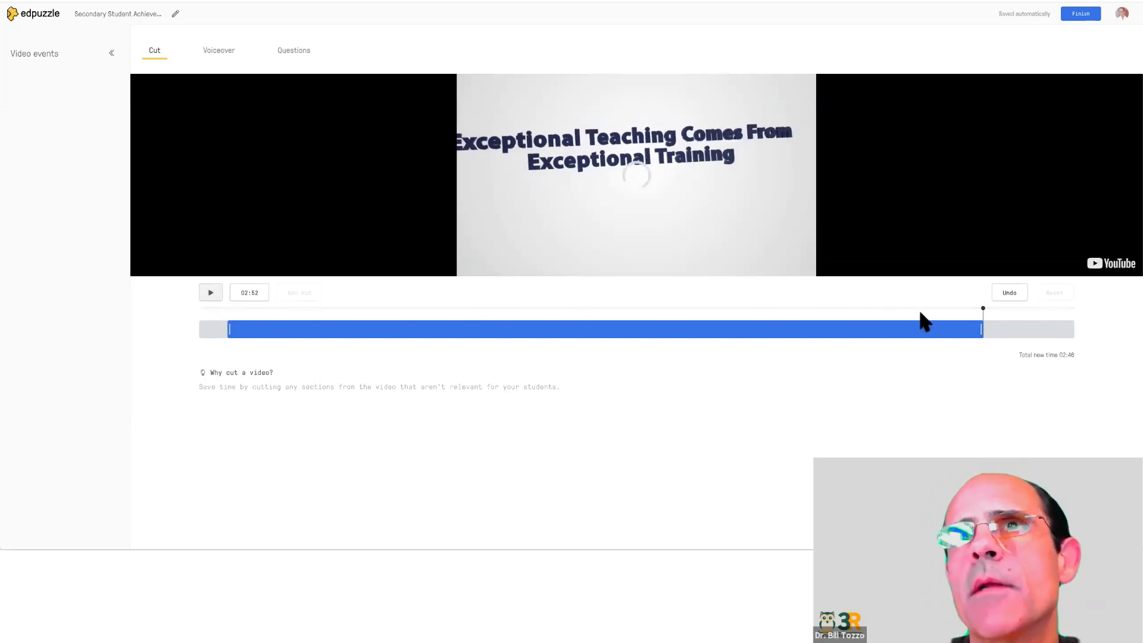
click(979, 329)
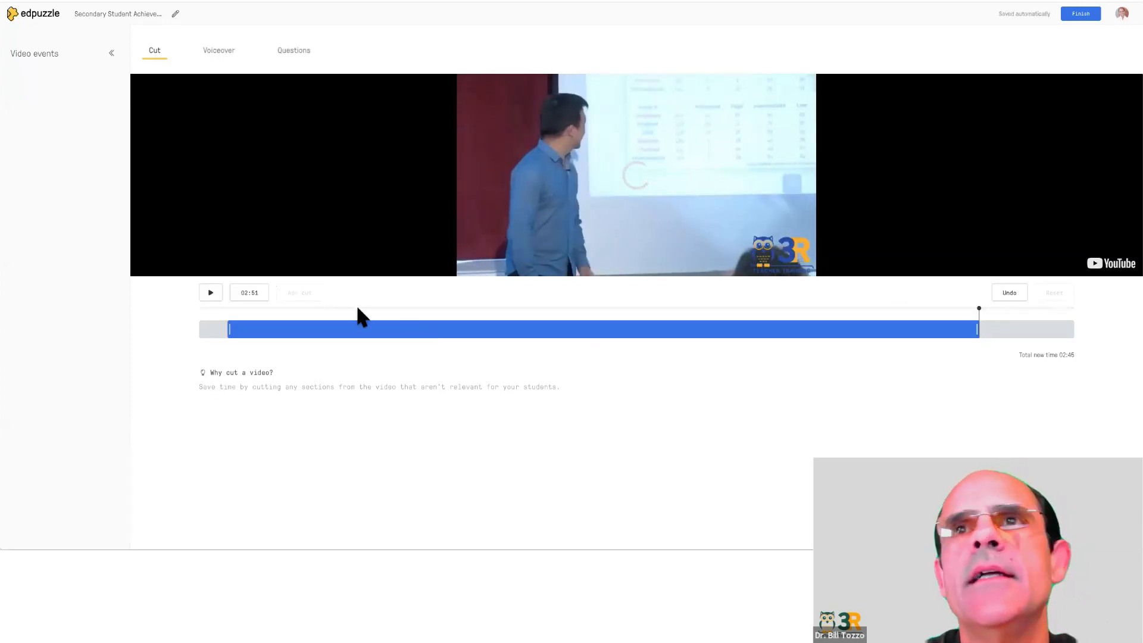
Step: Play the ending from 02:49 to check the new end point, and return the playhead to an earlier part
click(970, 310)
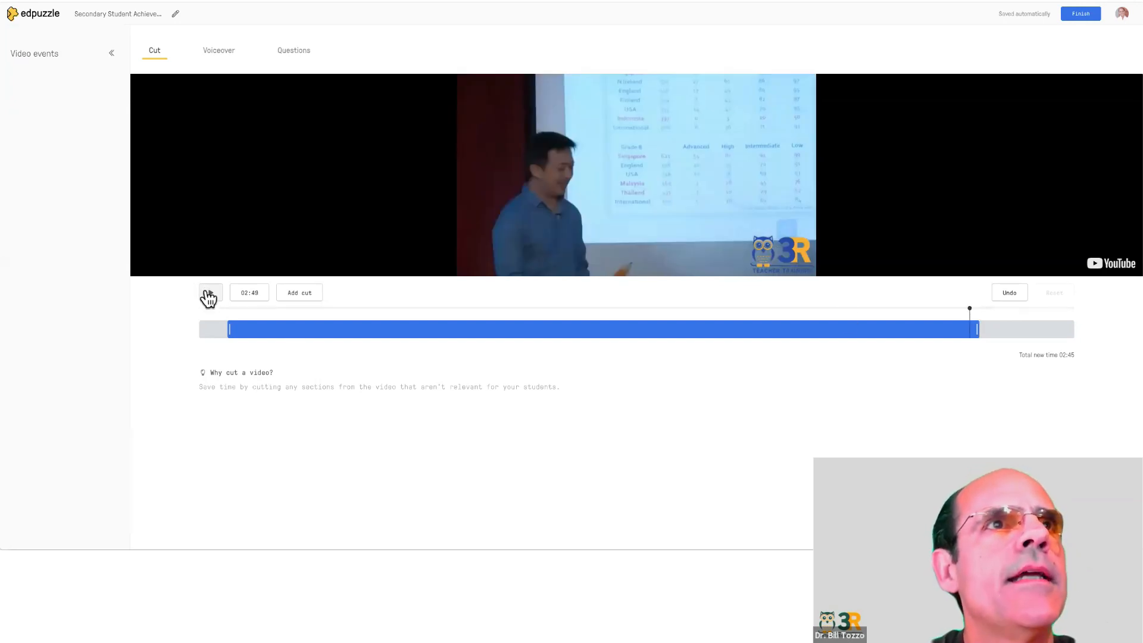
click(210, 295)
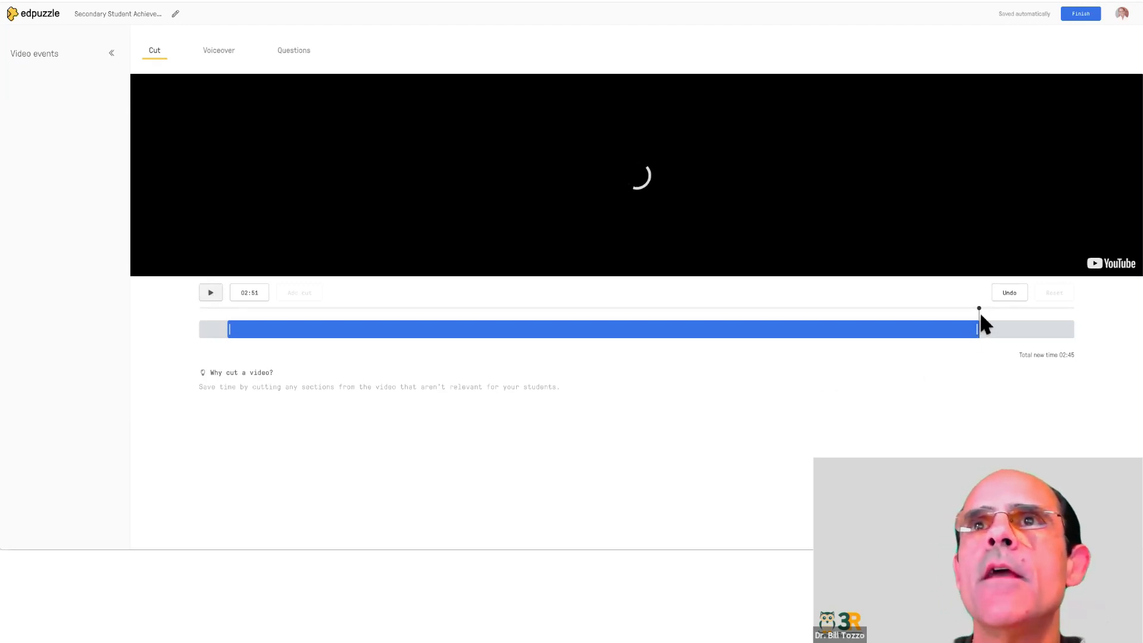
click(759, 315)
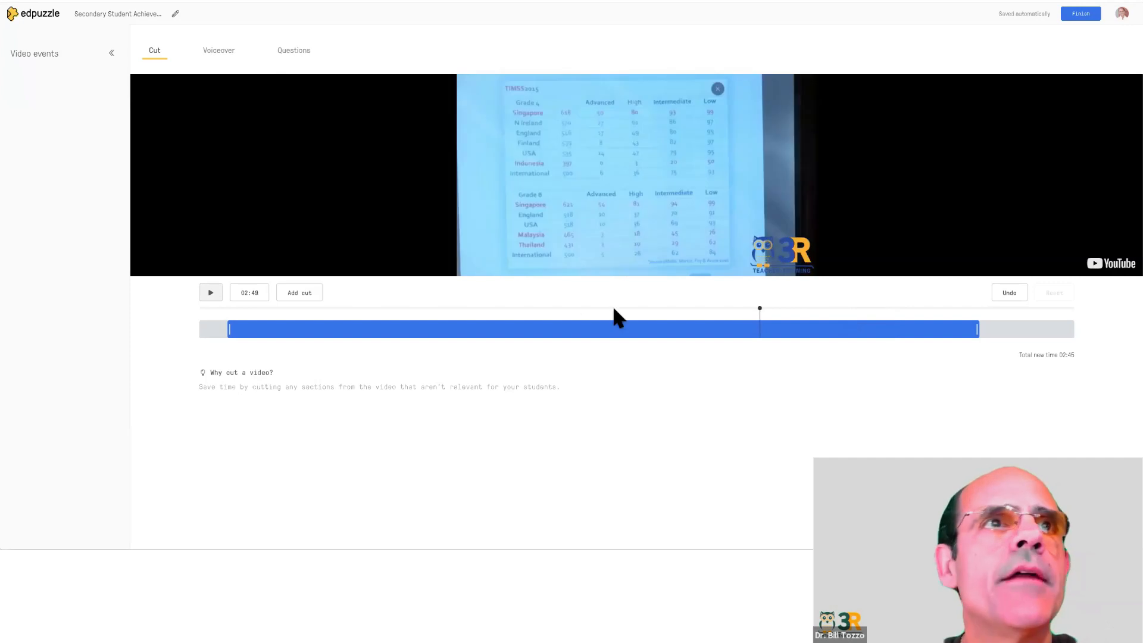
Step: Split the video at 01:00 and cut out the section from 01:00 to 01:10
drag(614, 308, 473, 302)
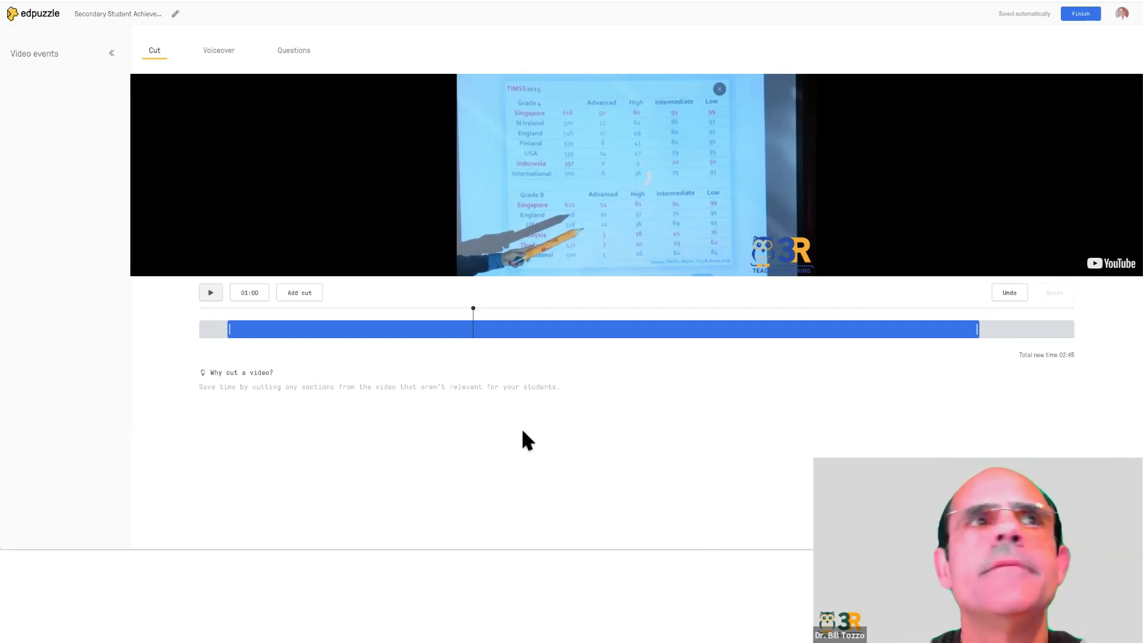
click(308, 291)
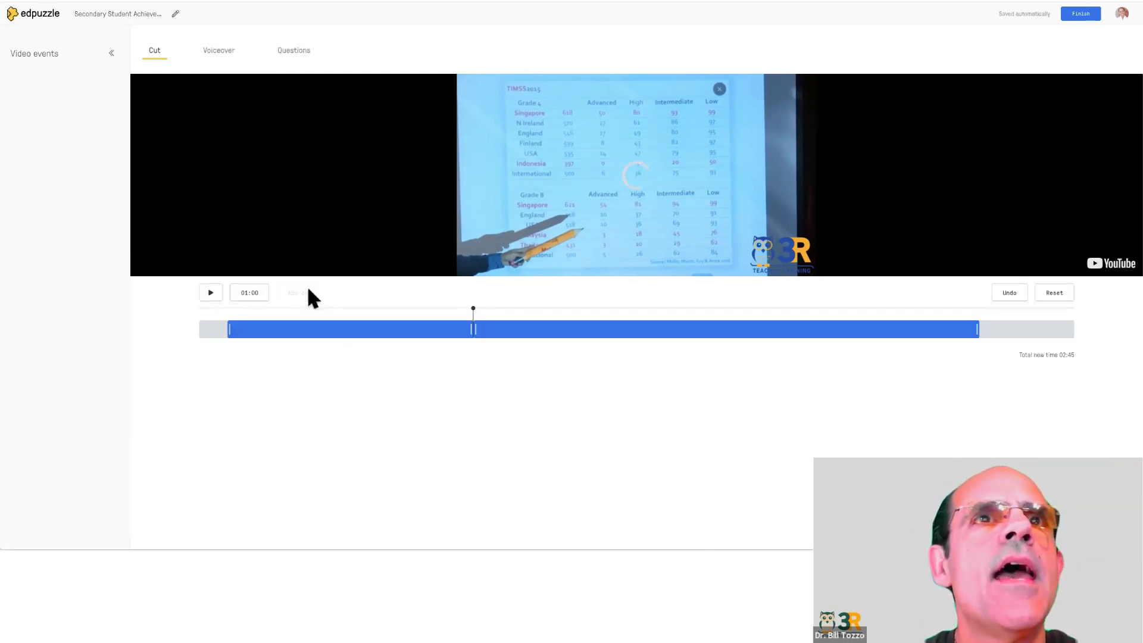
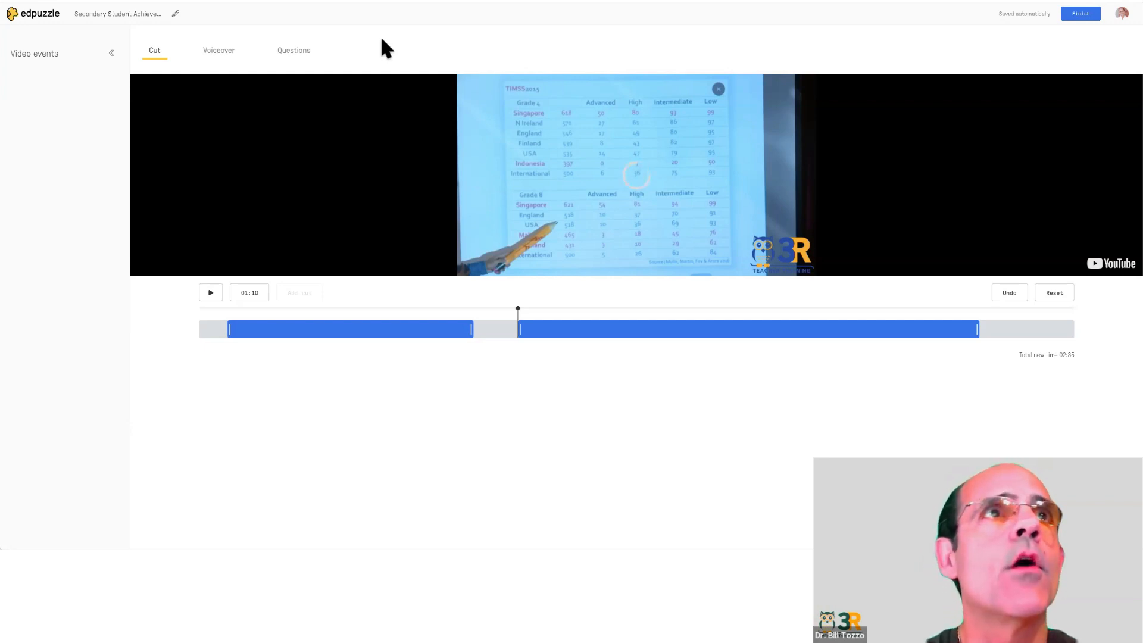
Step: Record a voiceover over the video from 00:25 to 00:39
click(225, 51)
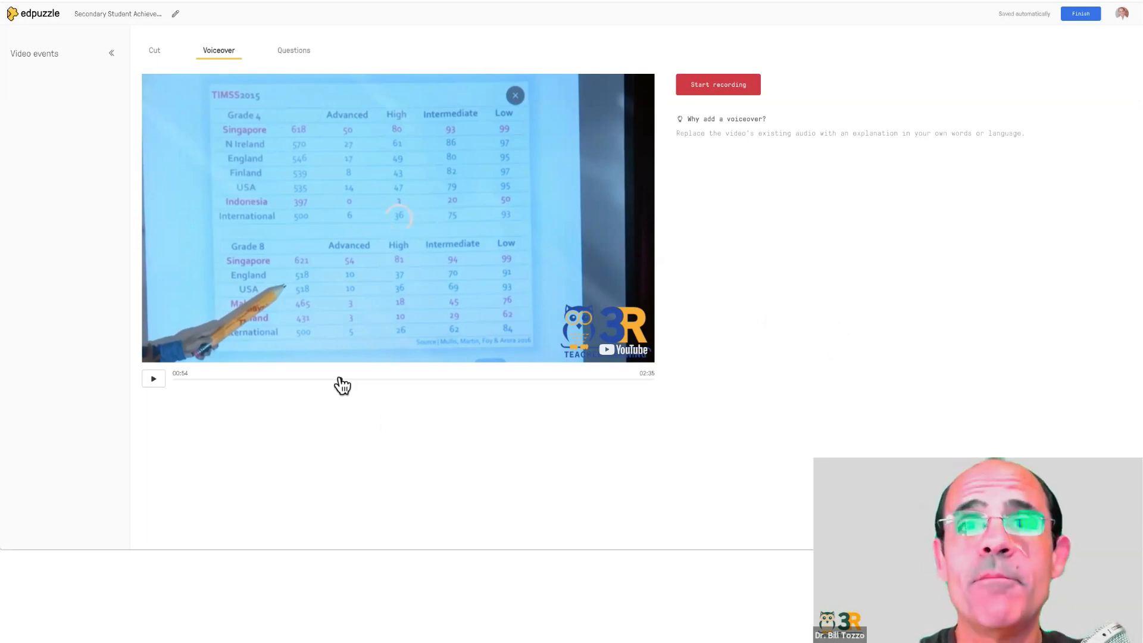
click(316, 381)
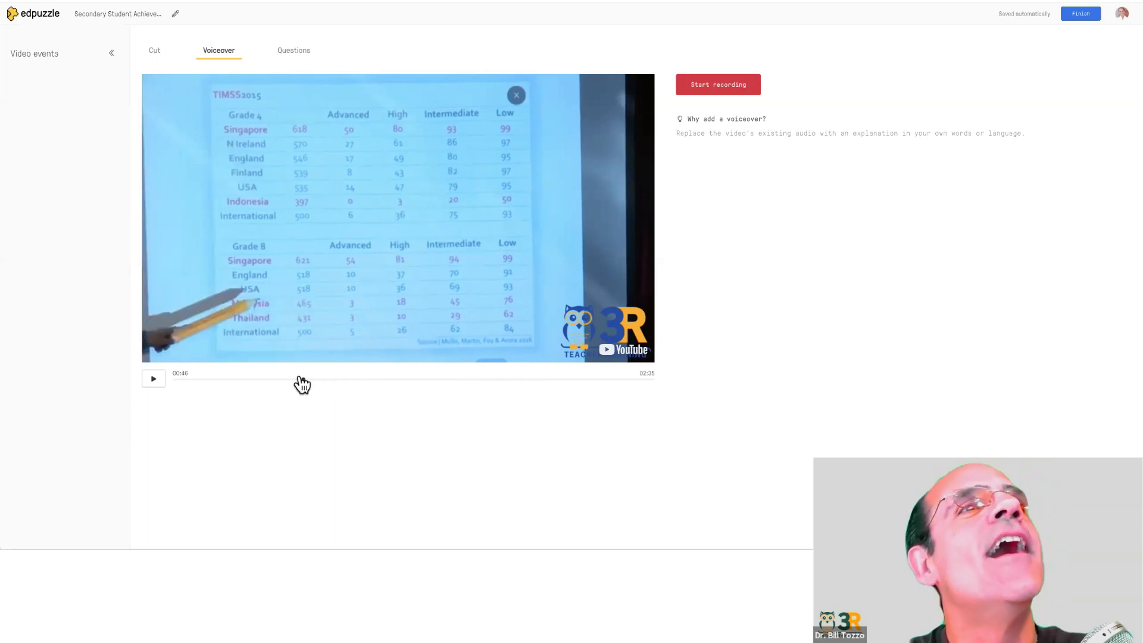
click(273, 378)
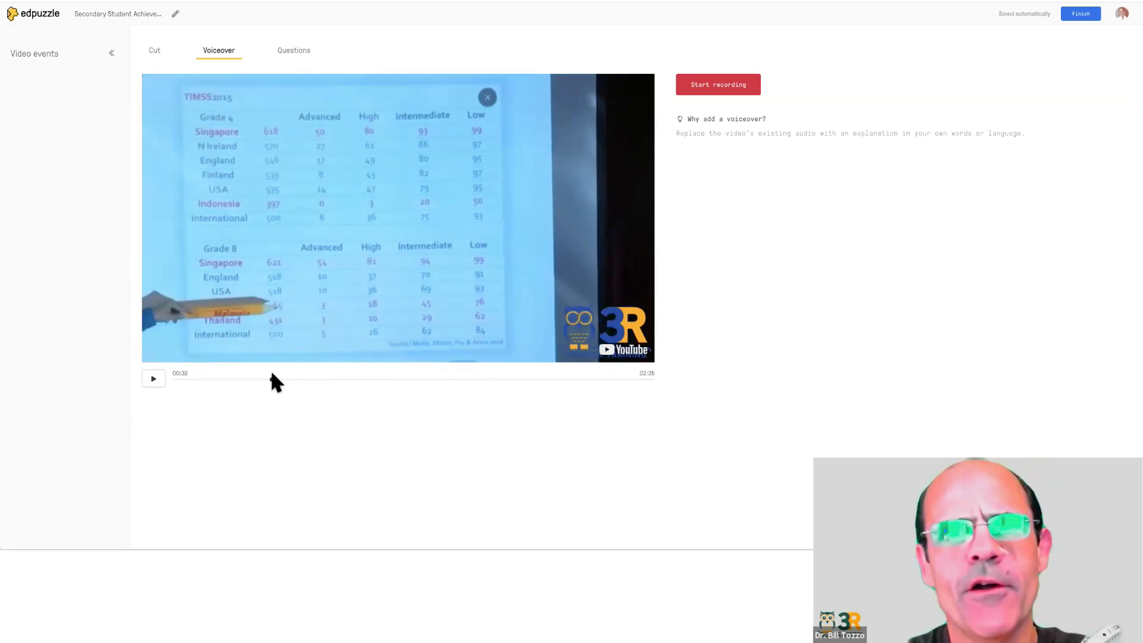
click(244, 379)
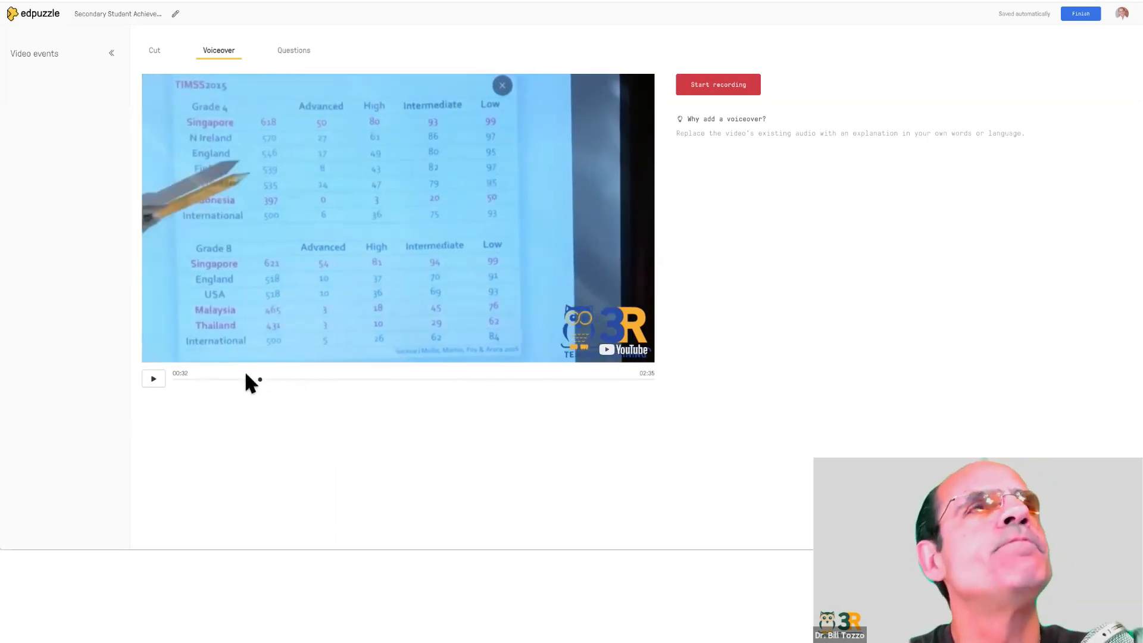
click(250, 378)
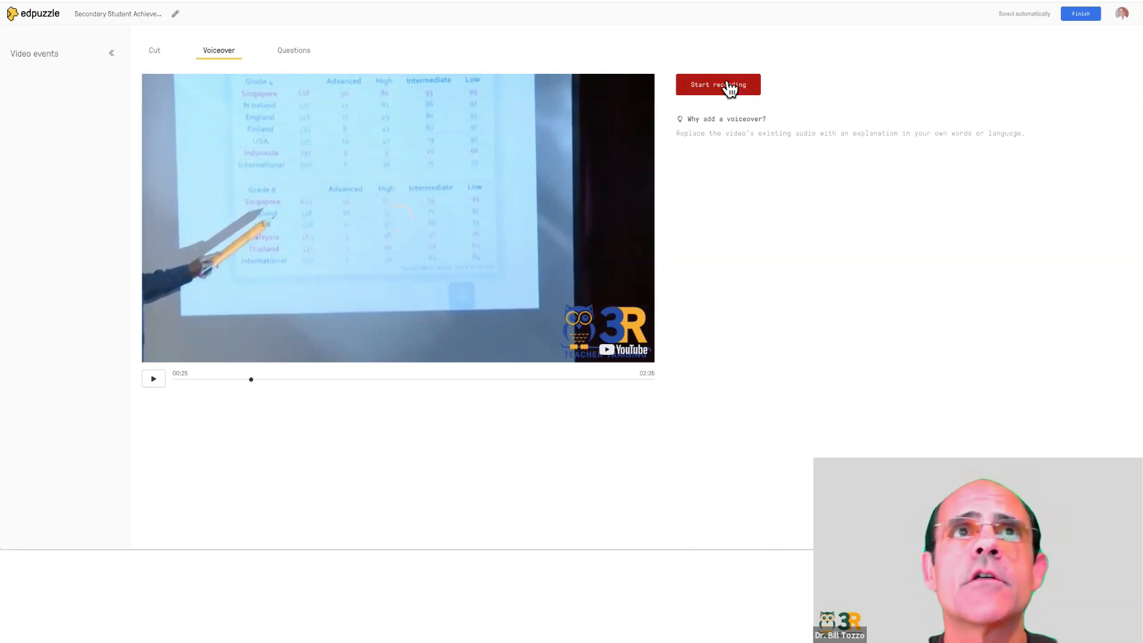
click(729, 87)
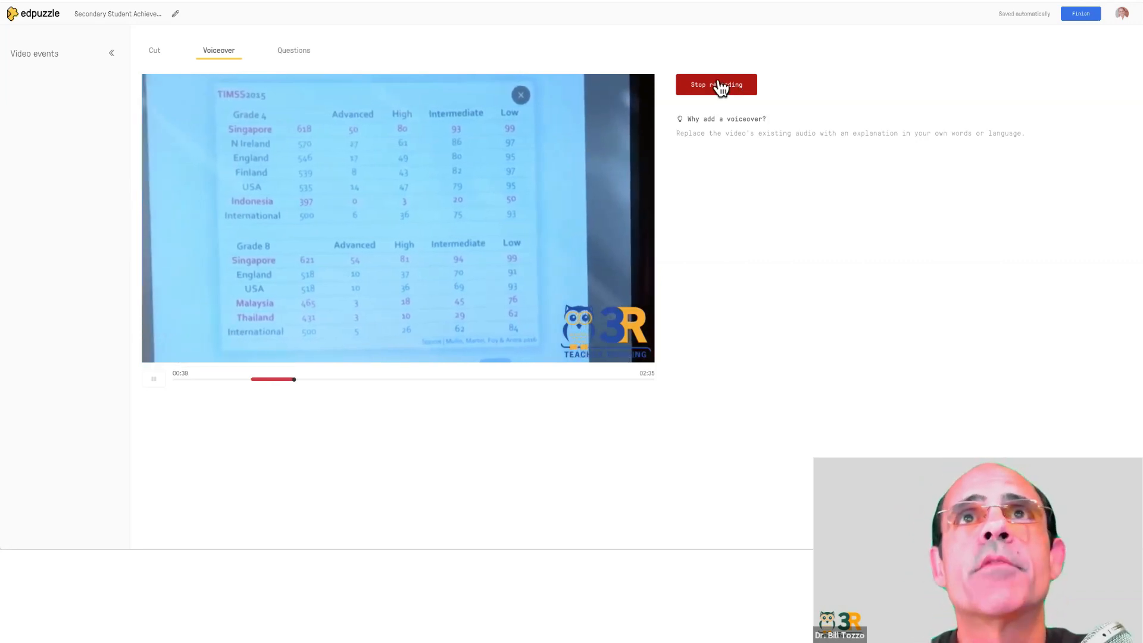
click(722, 85)
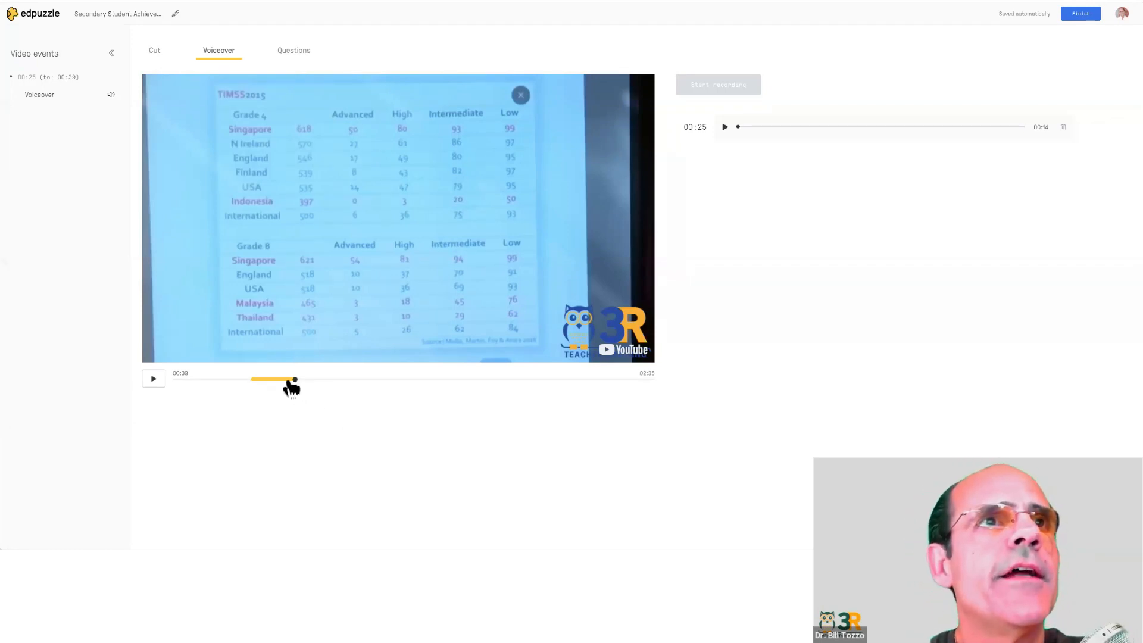
Step: Play the video from 00:22 through the end of the recorded voiceover to check how it sounds, and pause it
drag(291, 382, 242, 377)
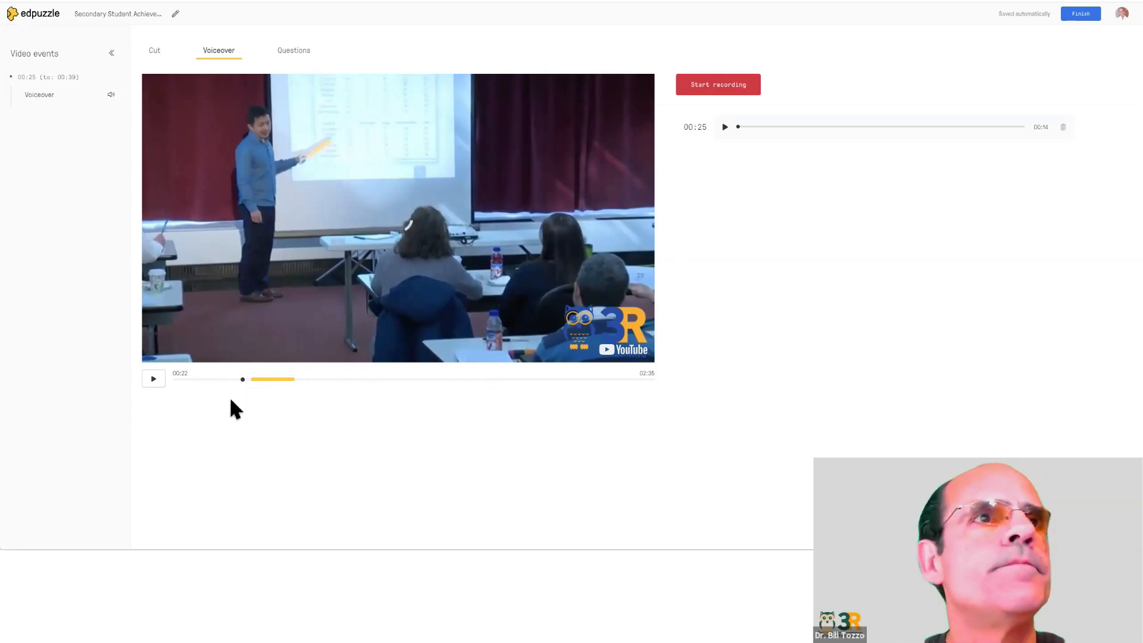
click(156, 380)
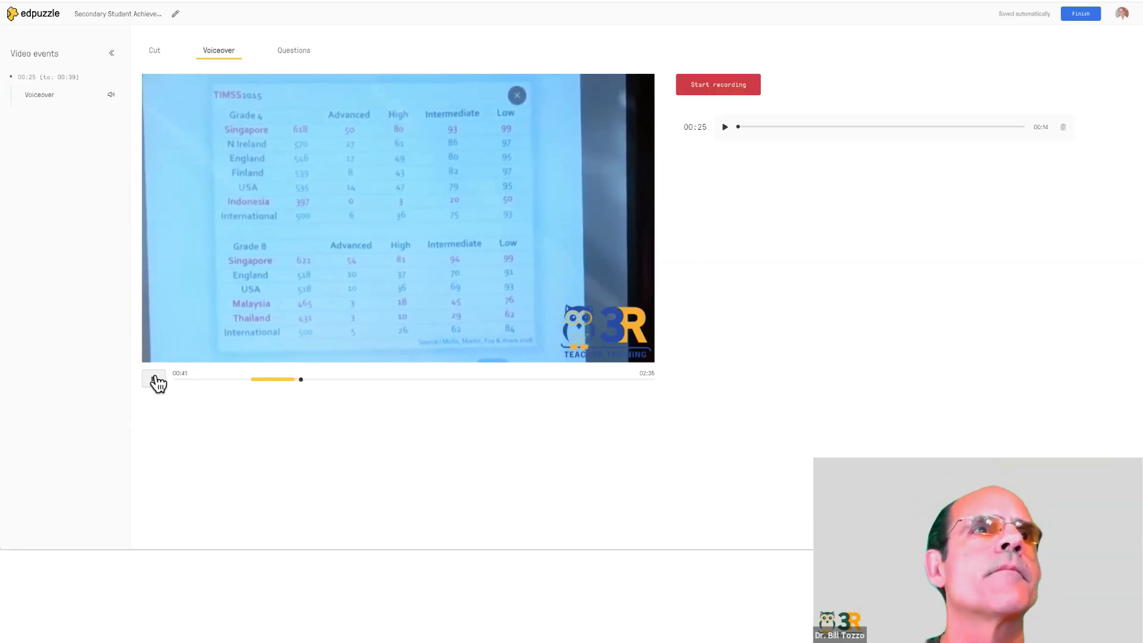
click(156, 381)
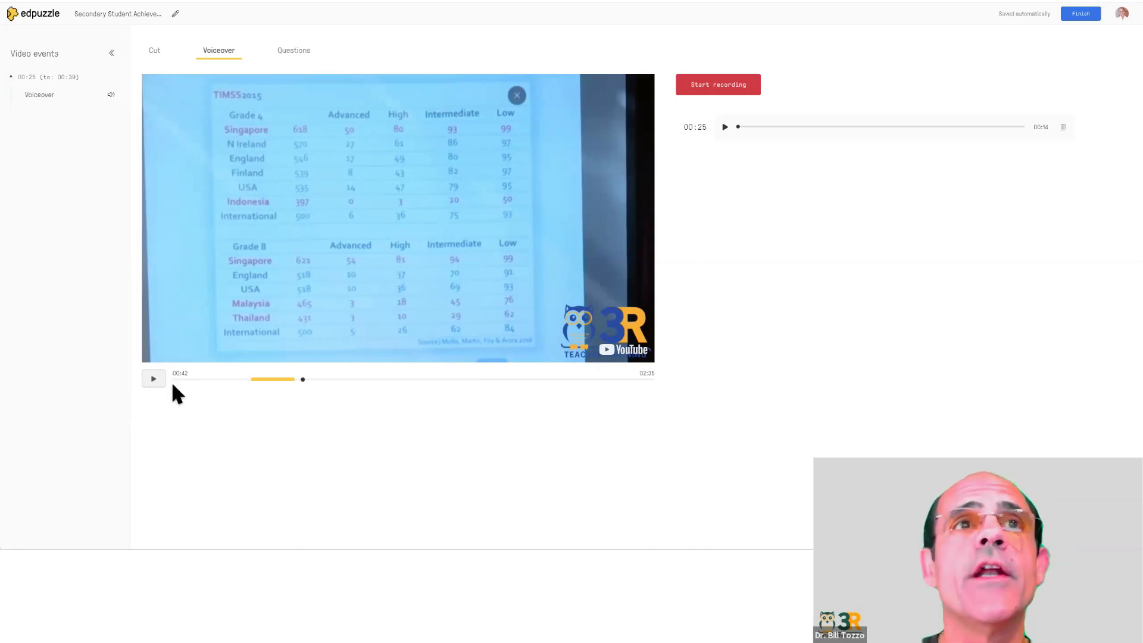
Step: Record a short second voiceover from 01:08 to 01:13 and delete that recording
click(383, 379)
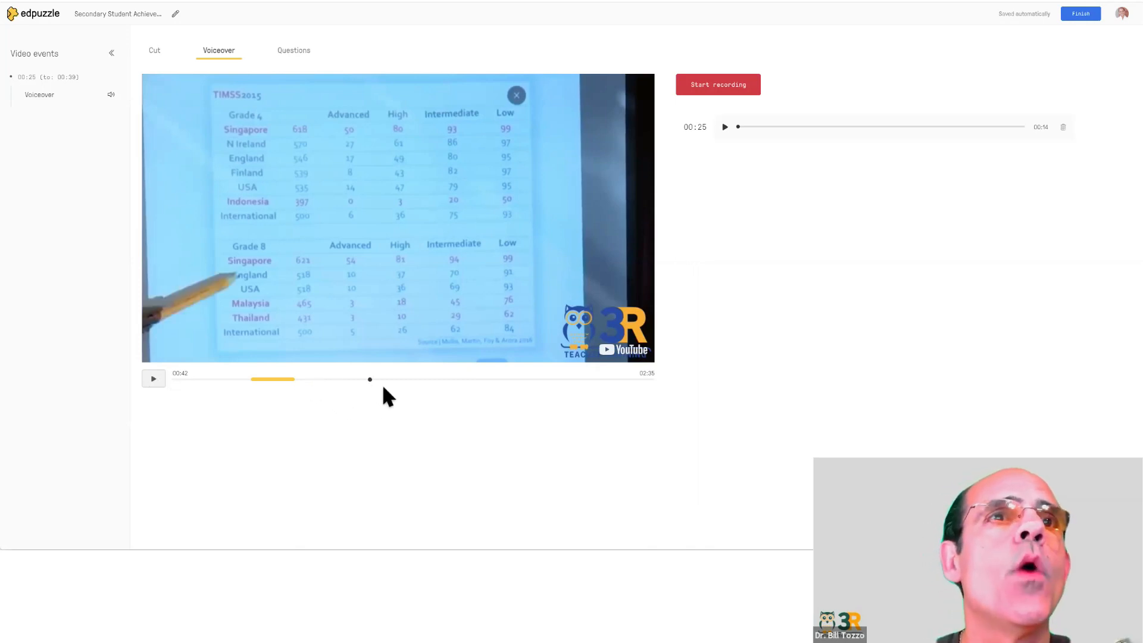
click(716, 88)
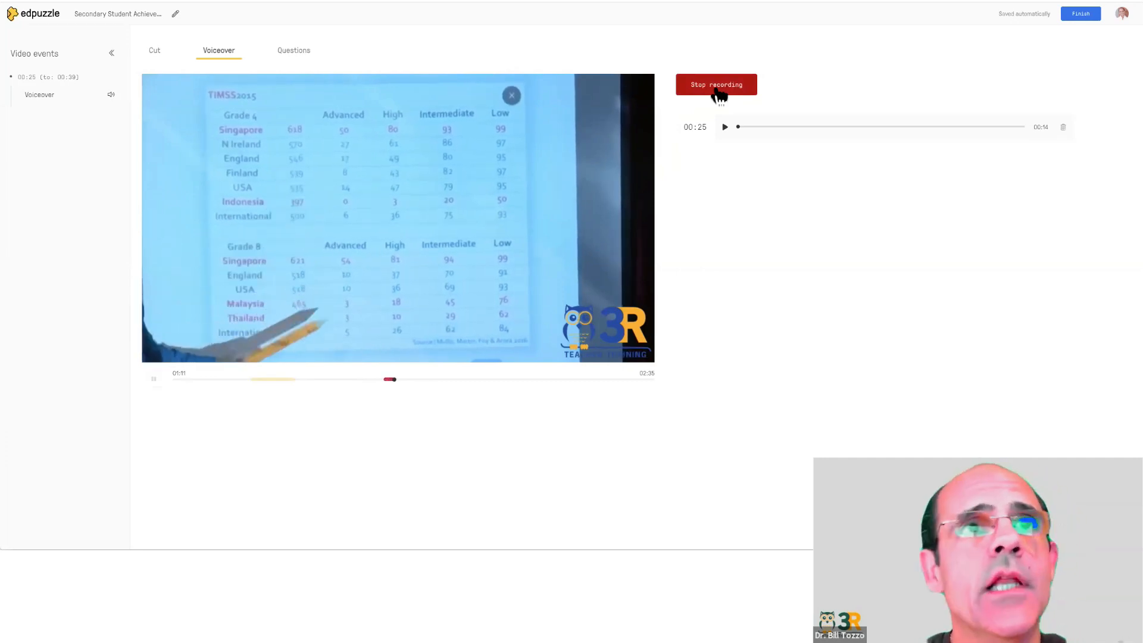
click(717, 89)
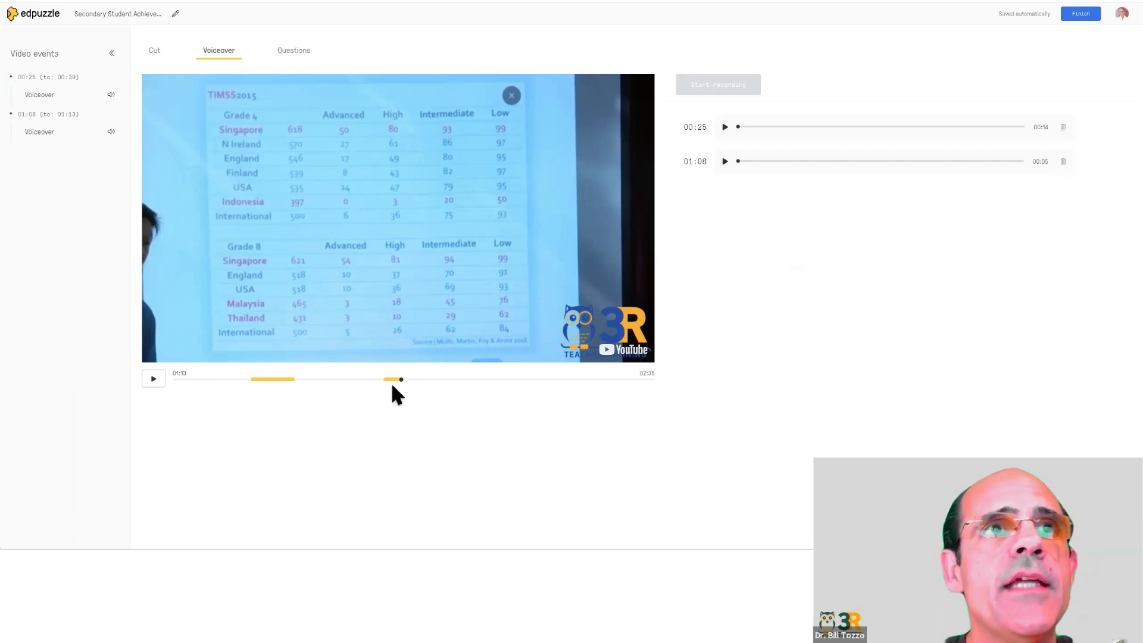
click(1063, 162)
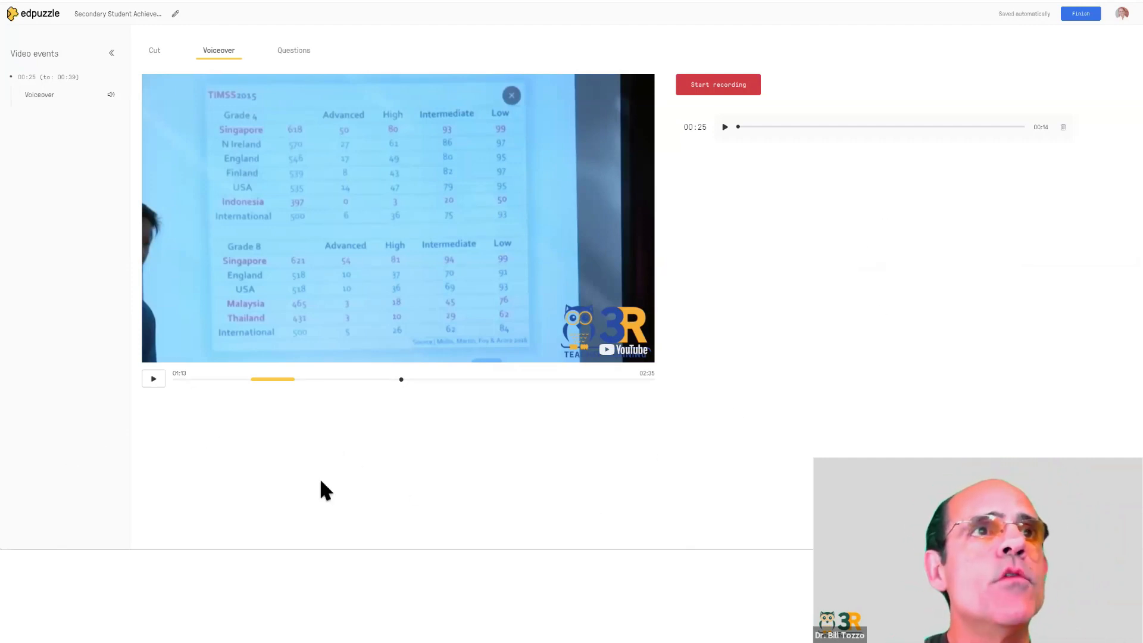
Step: Create a multiple-choice question at 00:46 with the text "What country is he pointing at?"
click(294, 51)
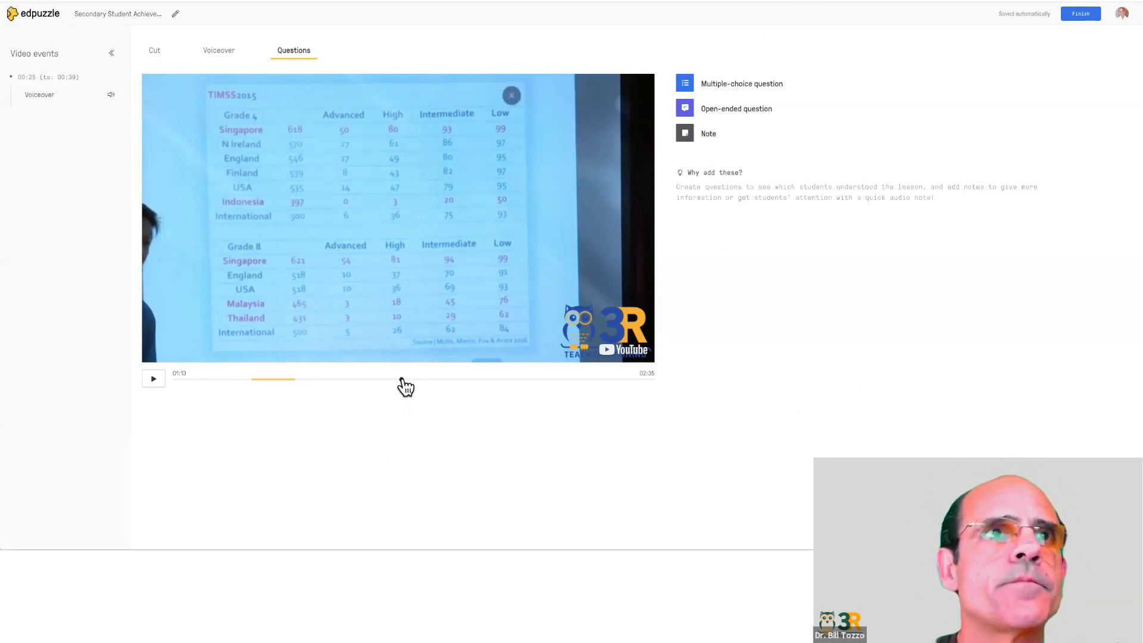
click(318, 379)
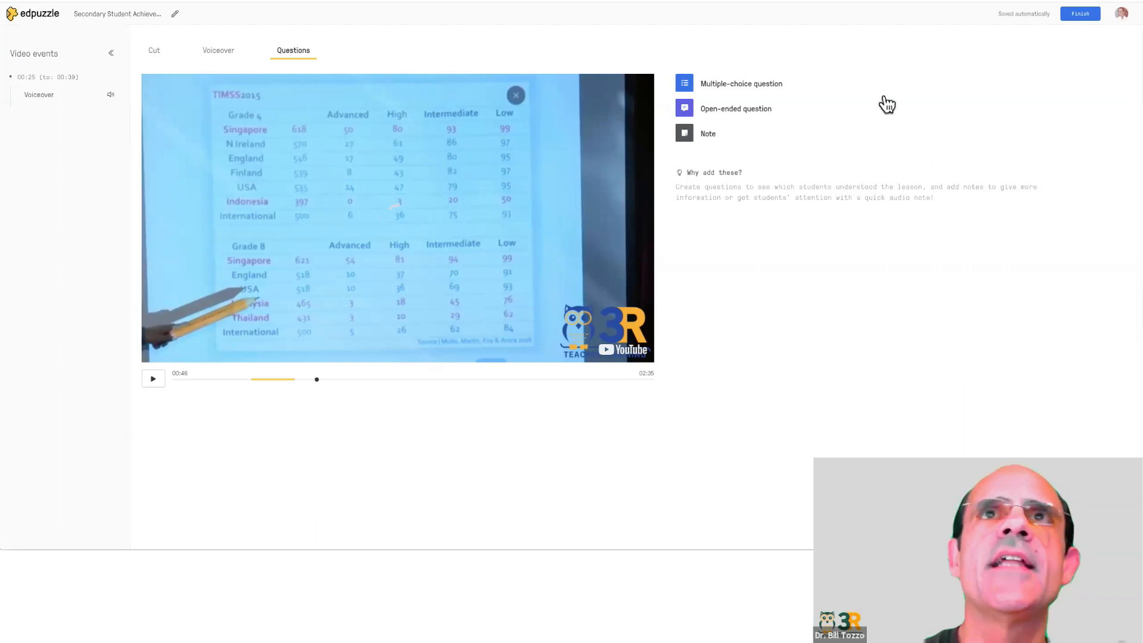
click(742, 89)
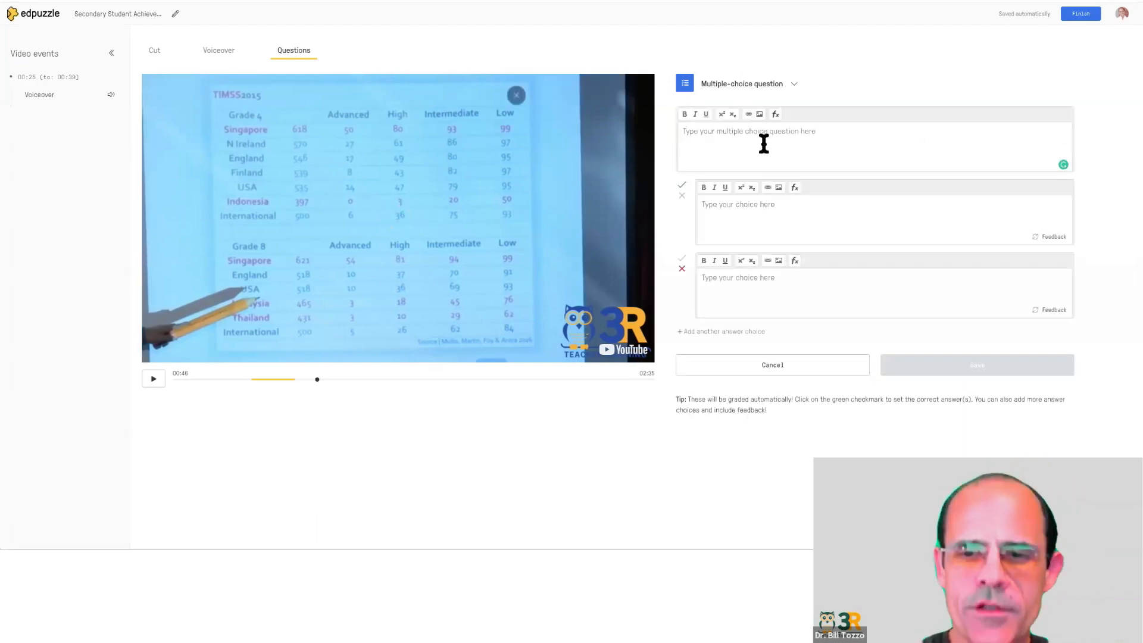
text(What )
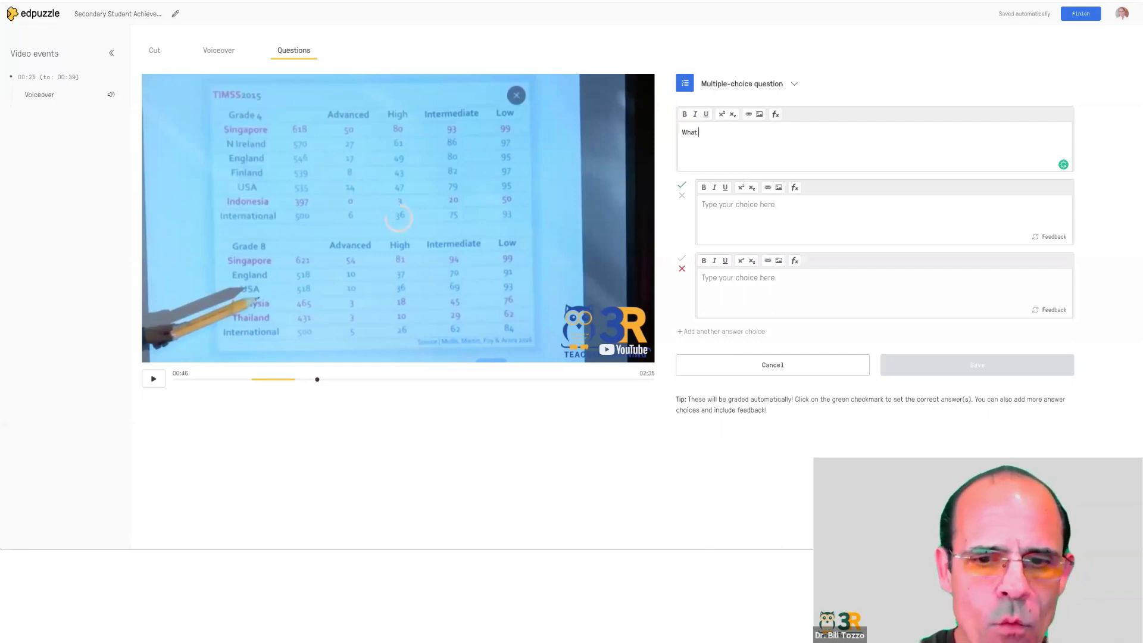
text(country is he )
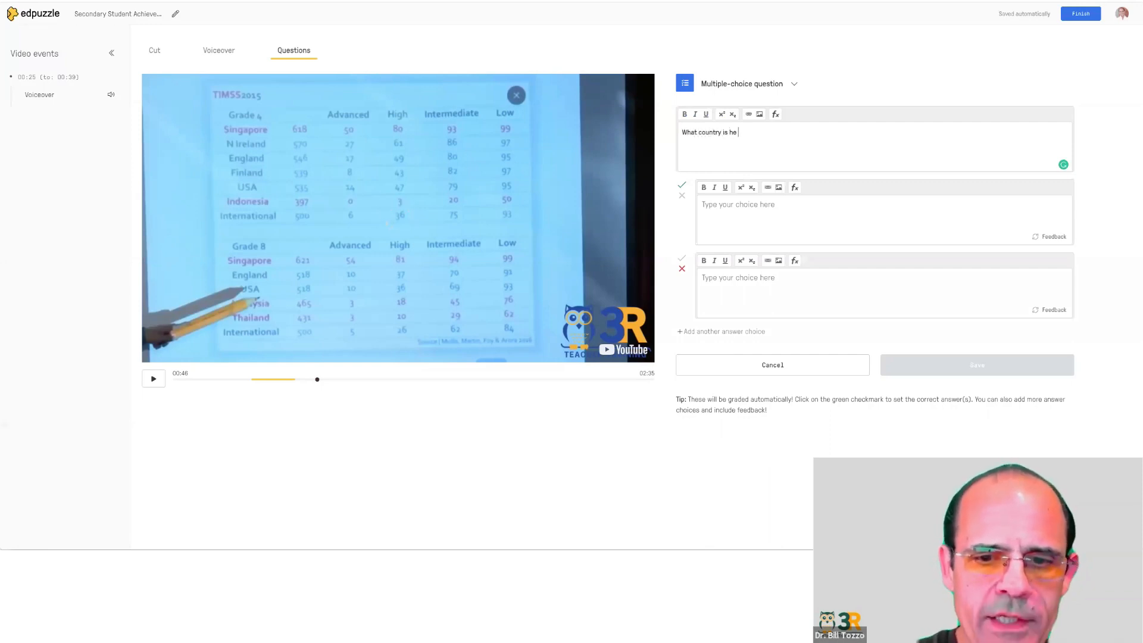
text(pointing at?)
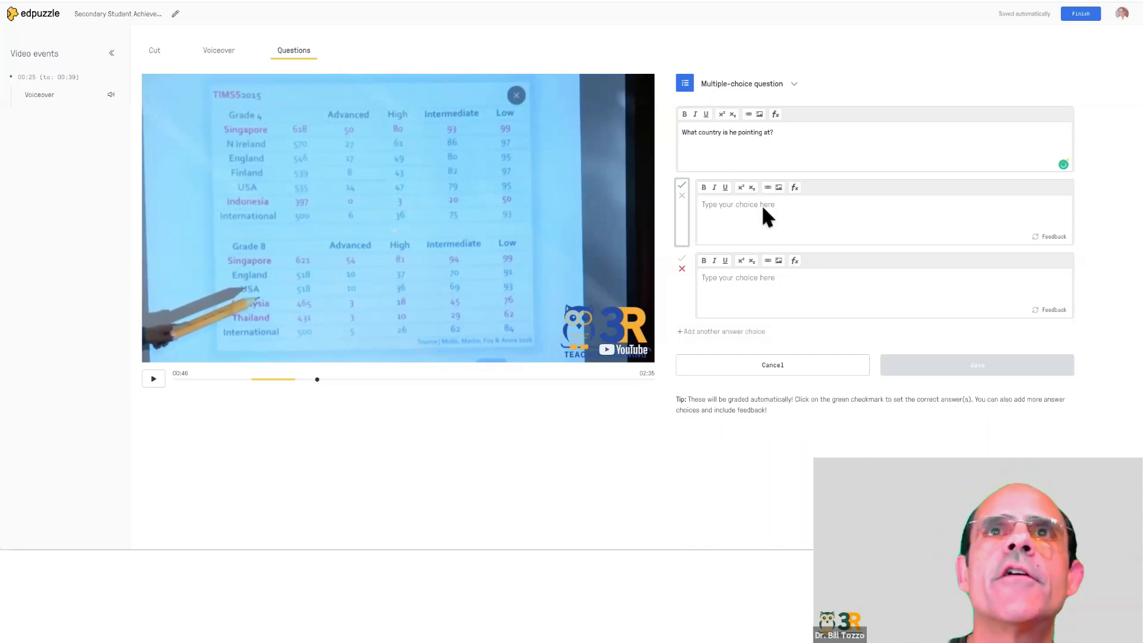
Step: Enter USA as the correct answer and Finland, Scotland and China as wrong choices, and save the question
click(725, 208)
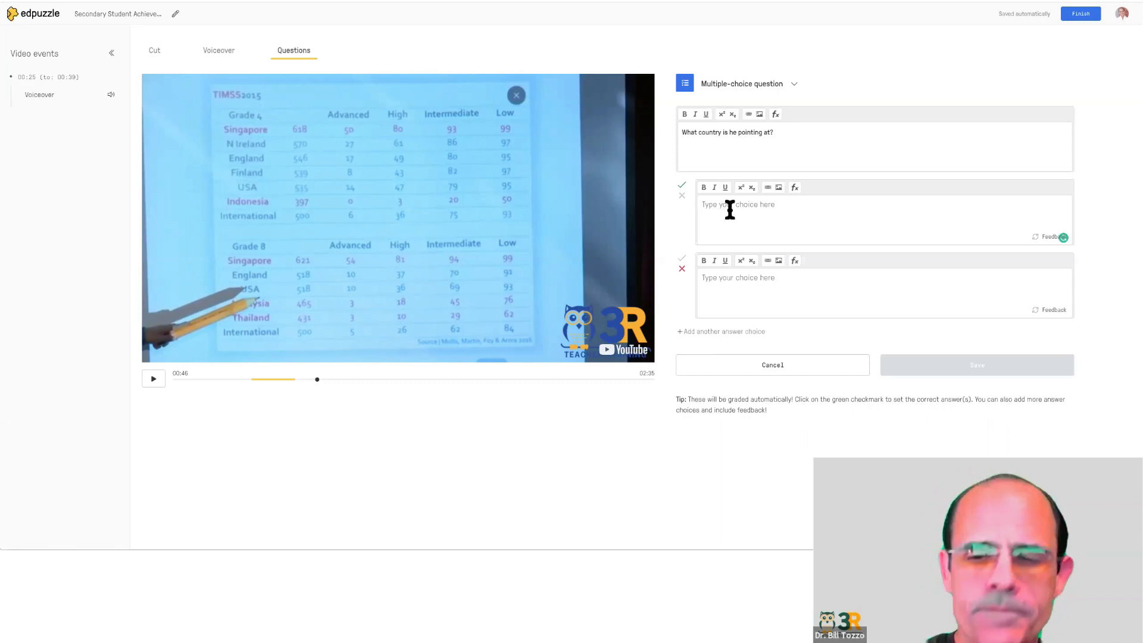
text(USA)
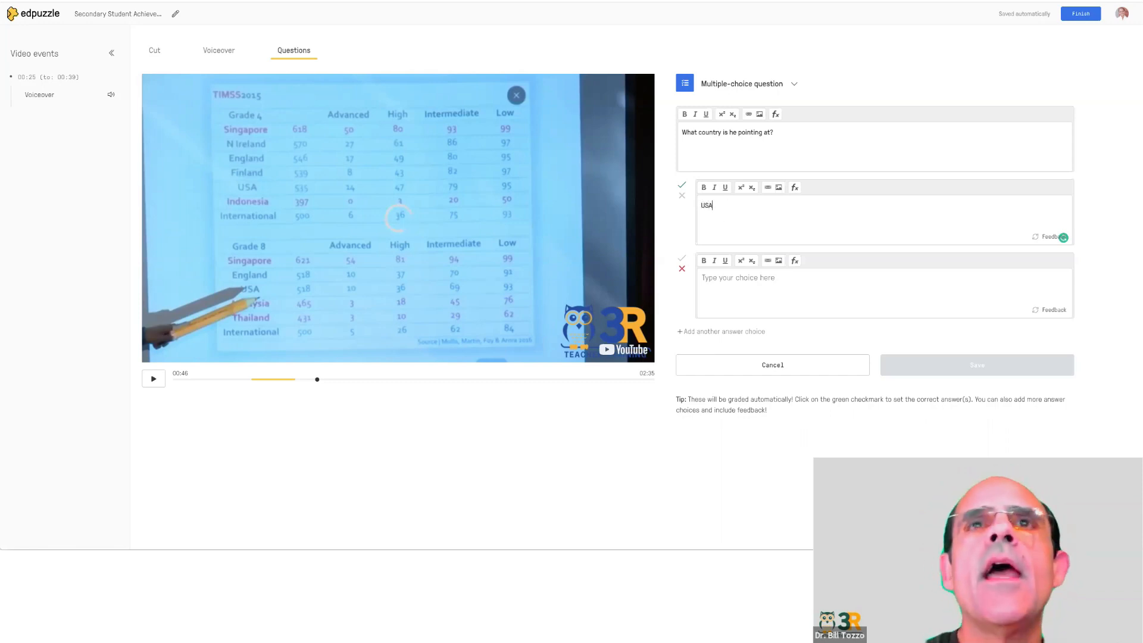
click(738, 278)
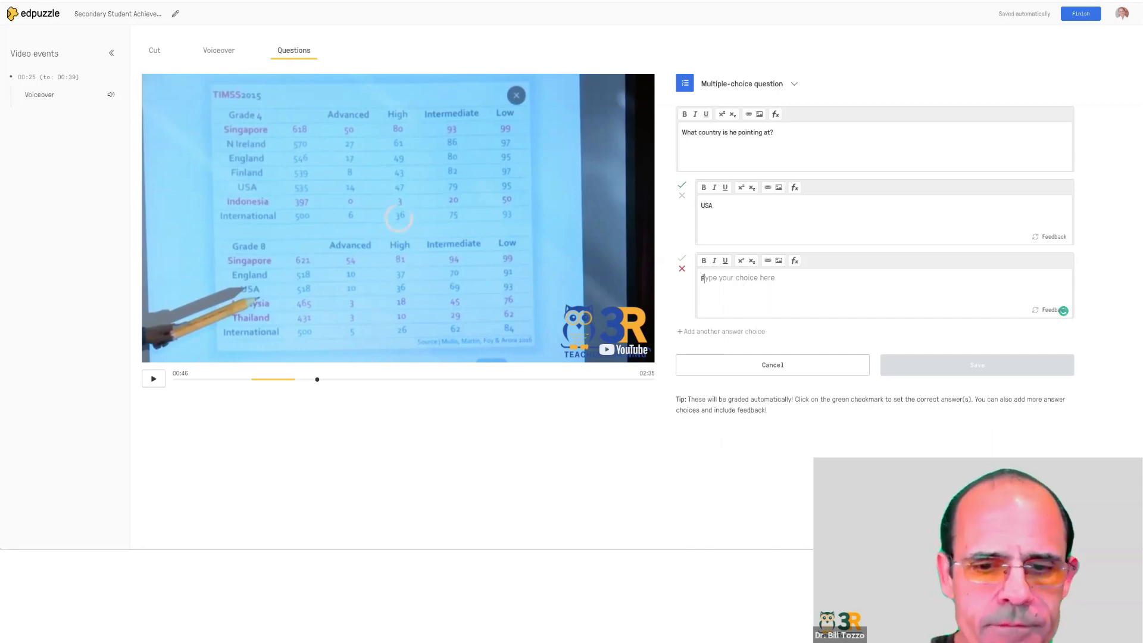
text(Finland)
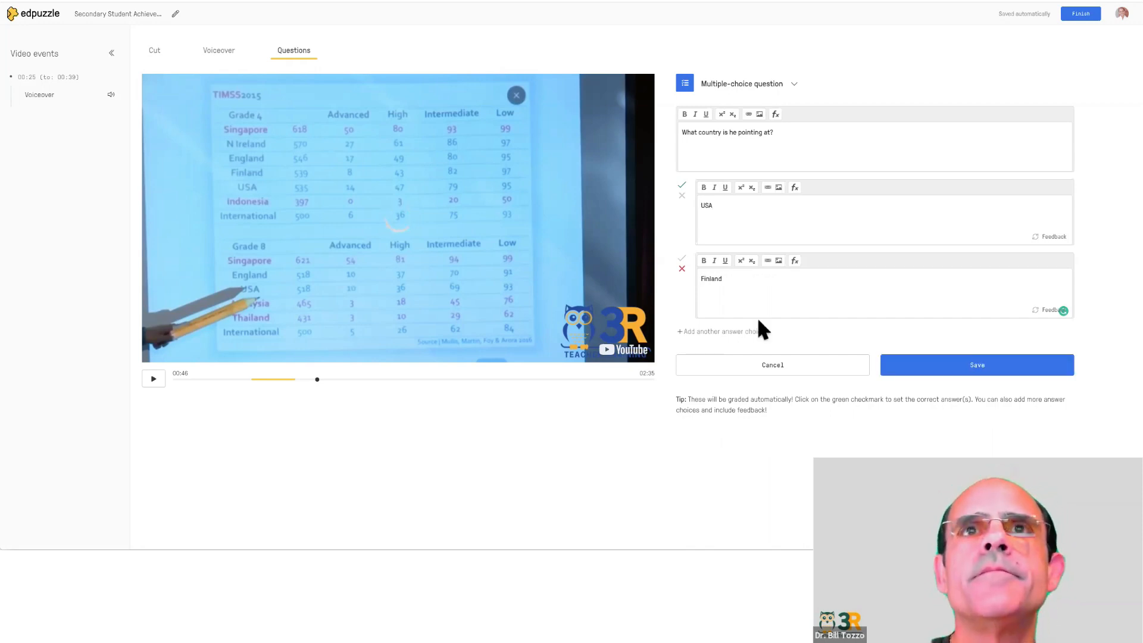
click(717, 330)
click(732, 345)
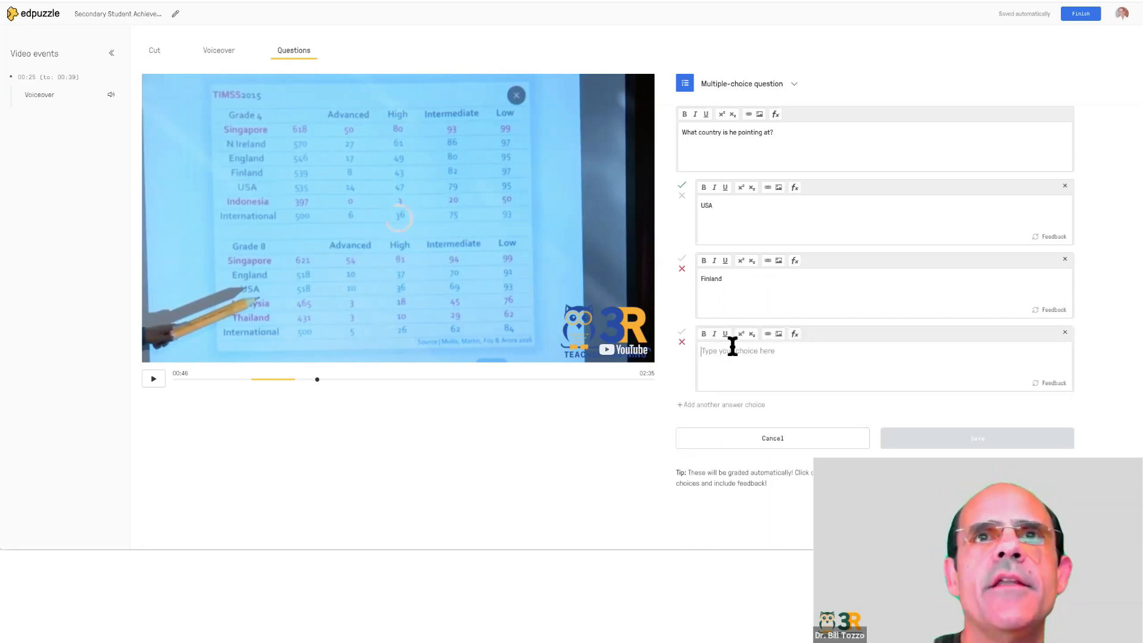
text(Scotland)
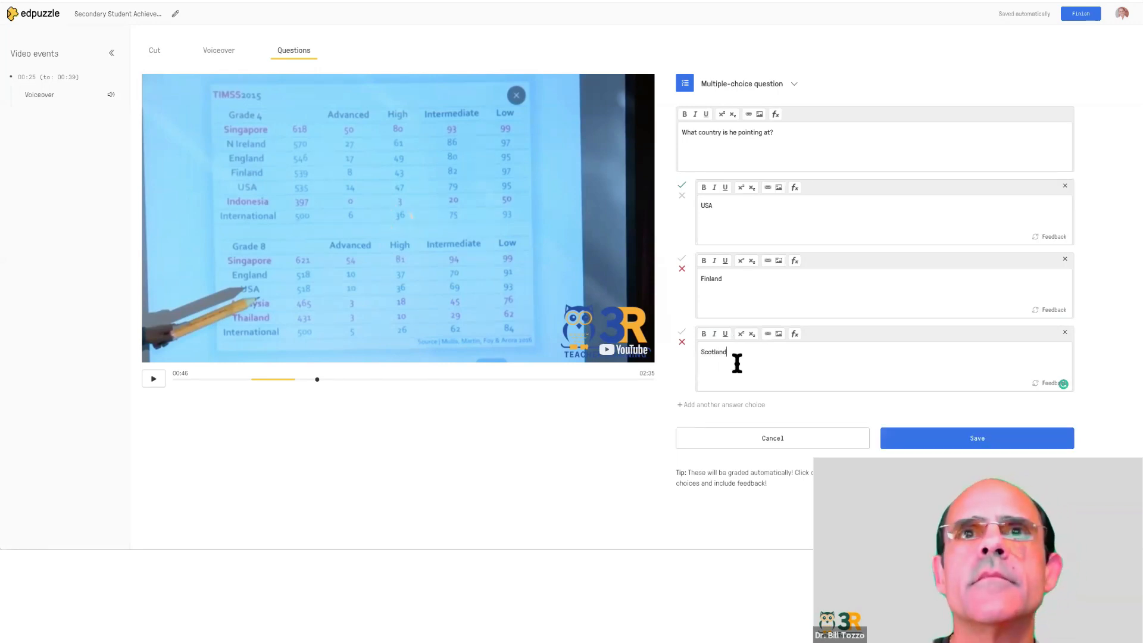
click(729, 403)
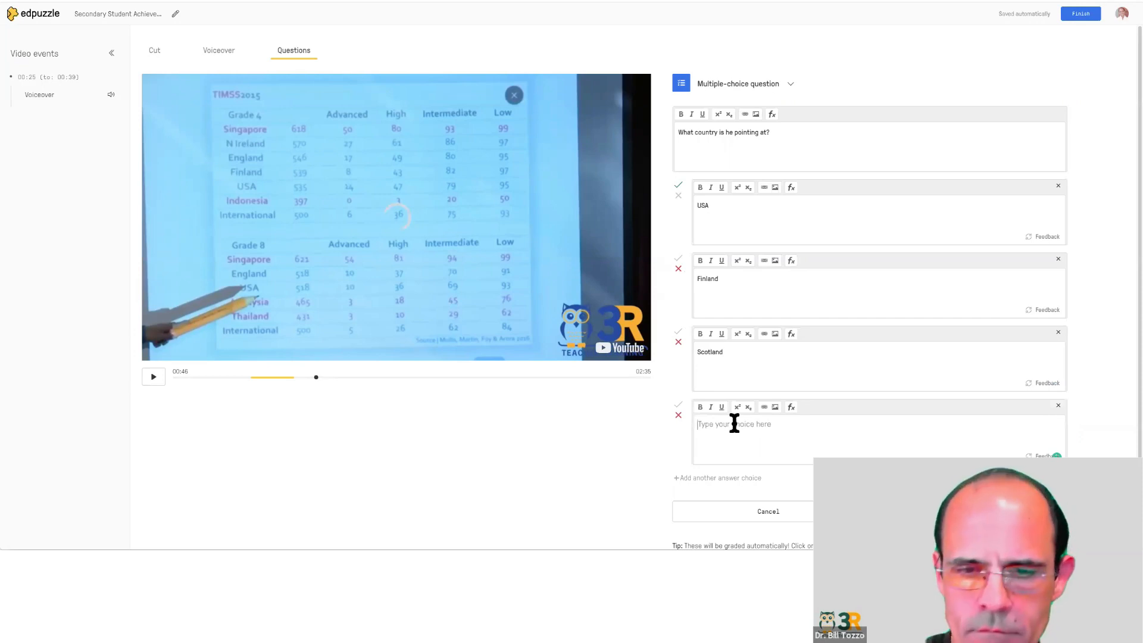
text(China)
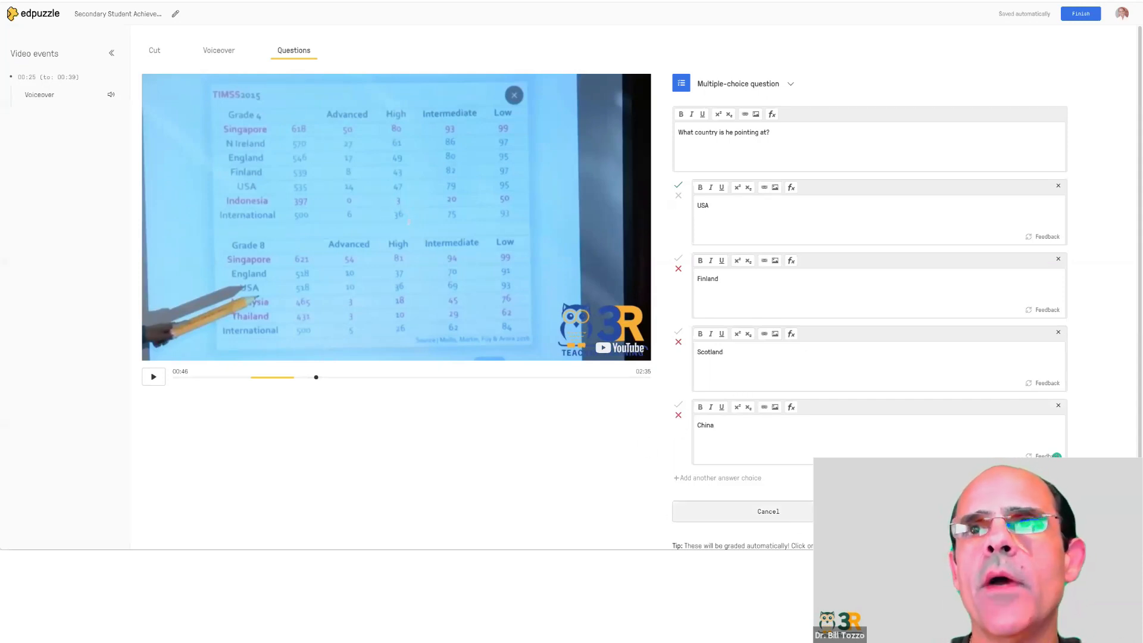
click(970, 512)
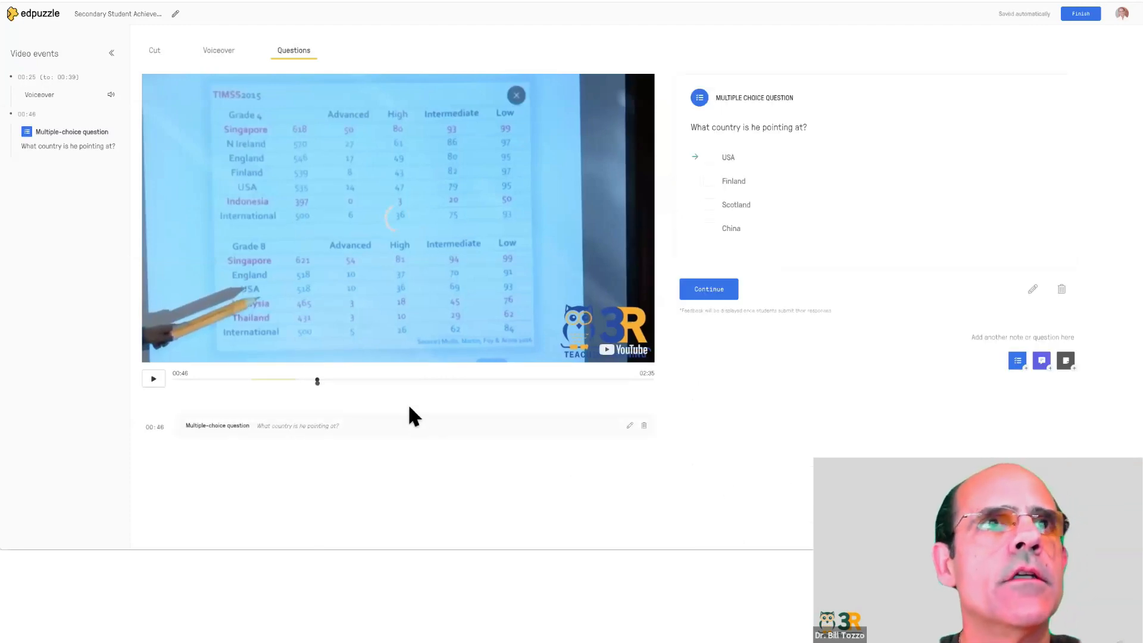
Step: Preview the saved question at its 00:46 marker, continue playback past it and pause the video
click(315, 382)
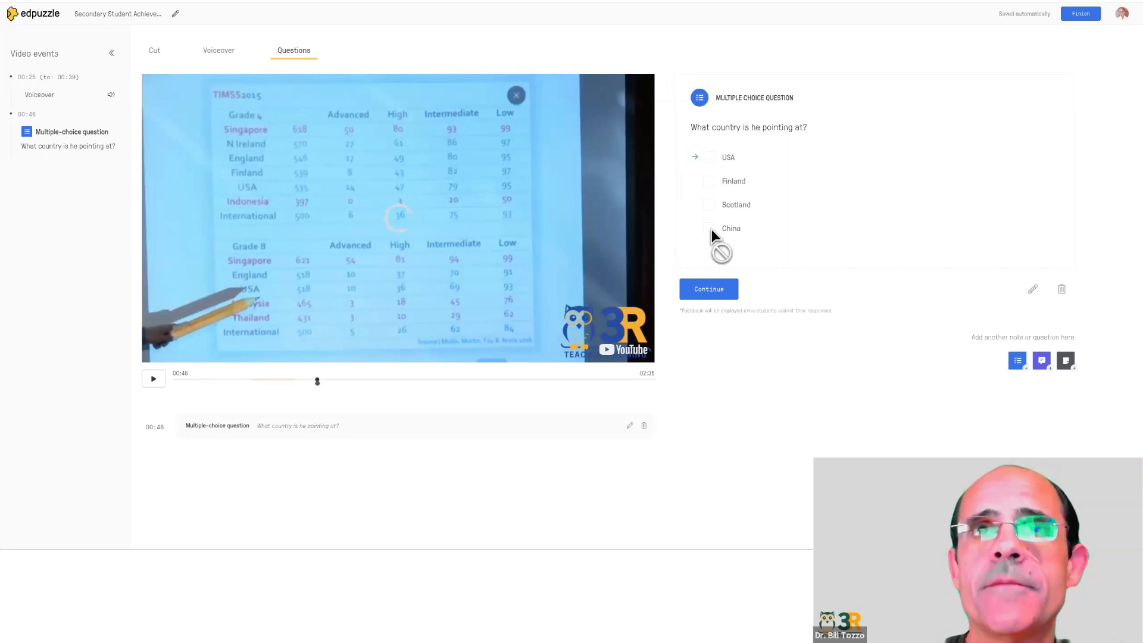
click(708, 295)
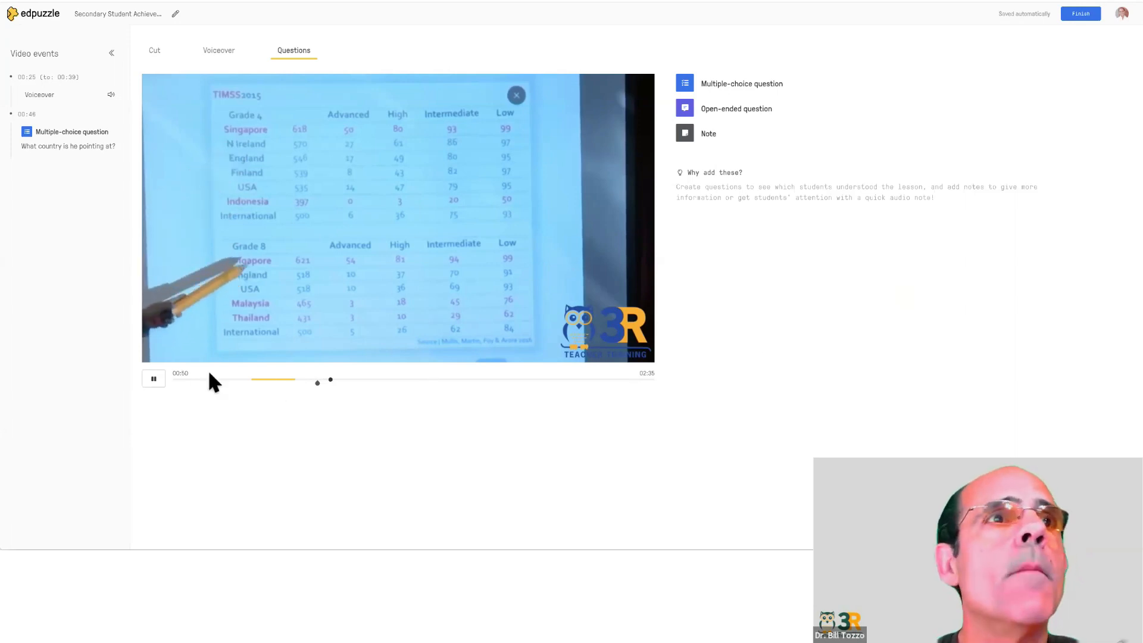
click(154, 379)
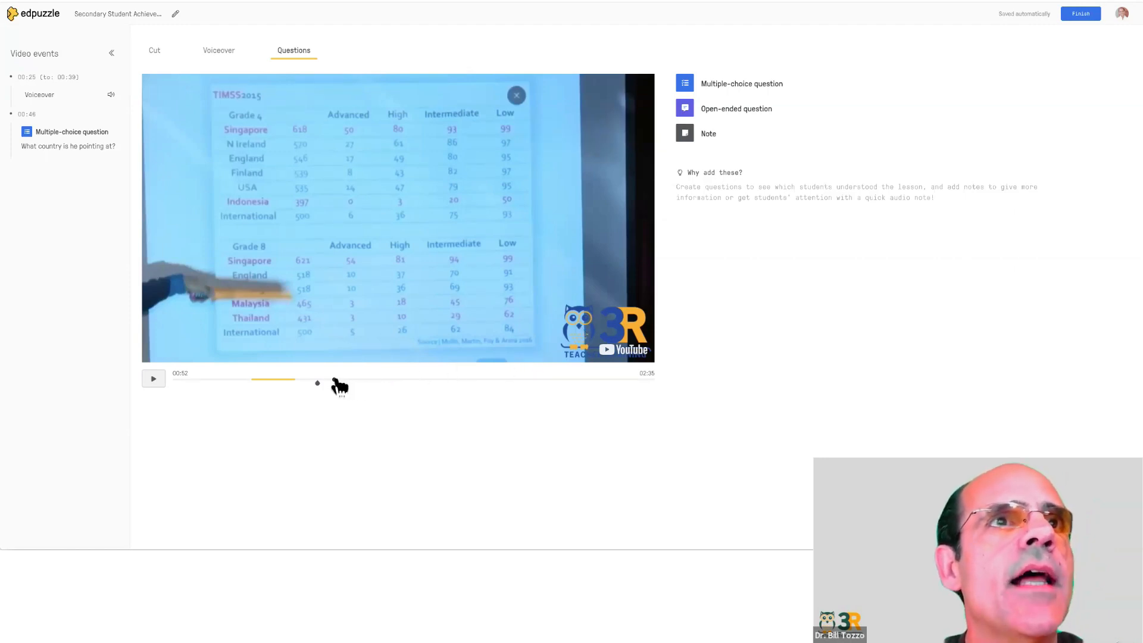
Step: Add an open-ended question at 01:36 with the text "What do you think about the results of the United States?" and save it
drag(335, 379, 361, 380)
click(432, 380)
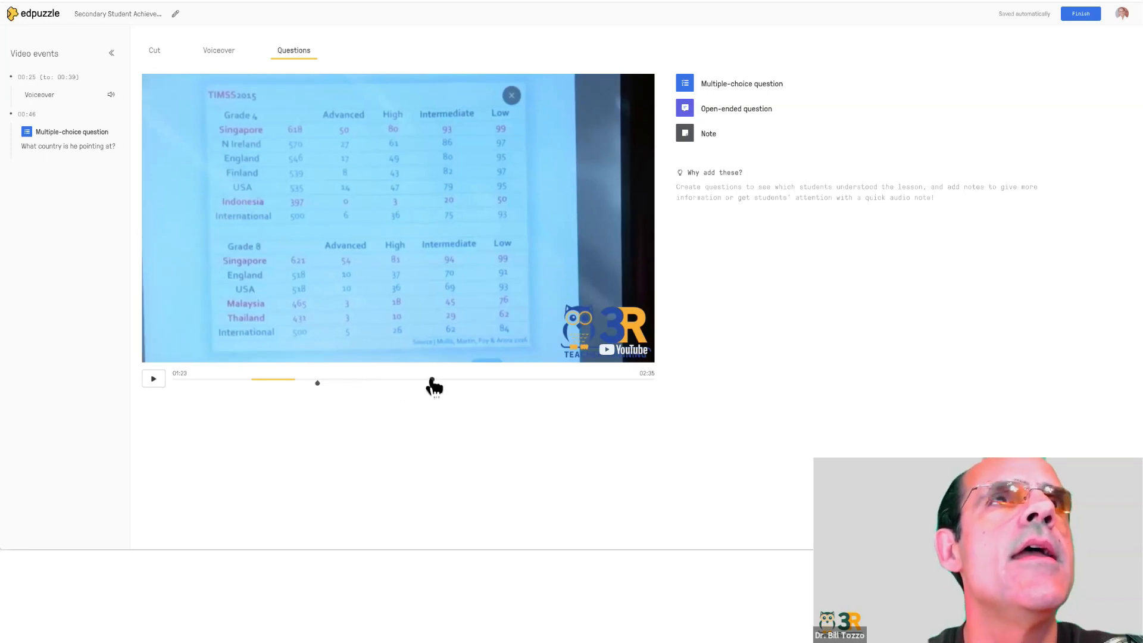
drag(432, 380, 549, 380)
click(472, 380)
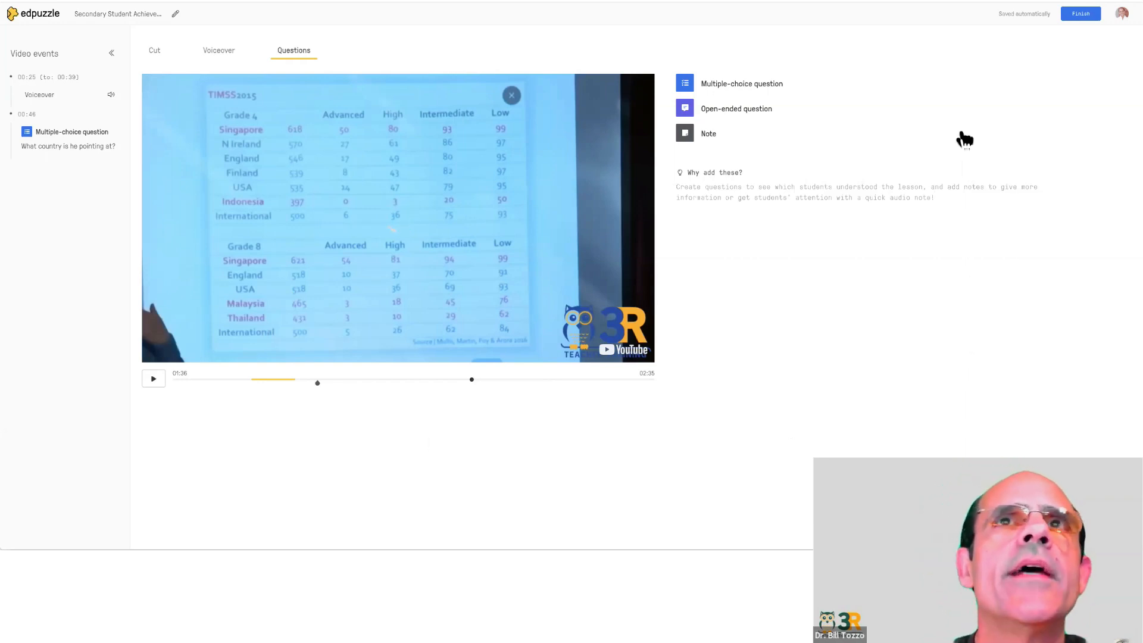
click(763, 107)
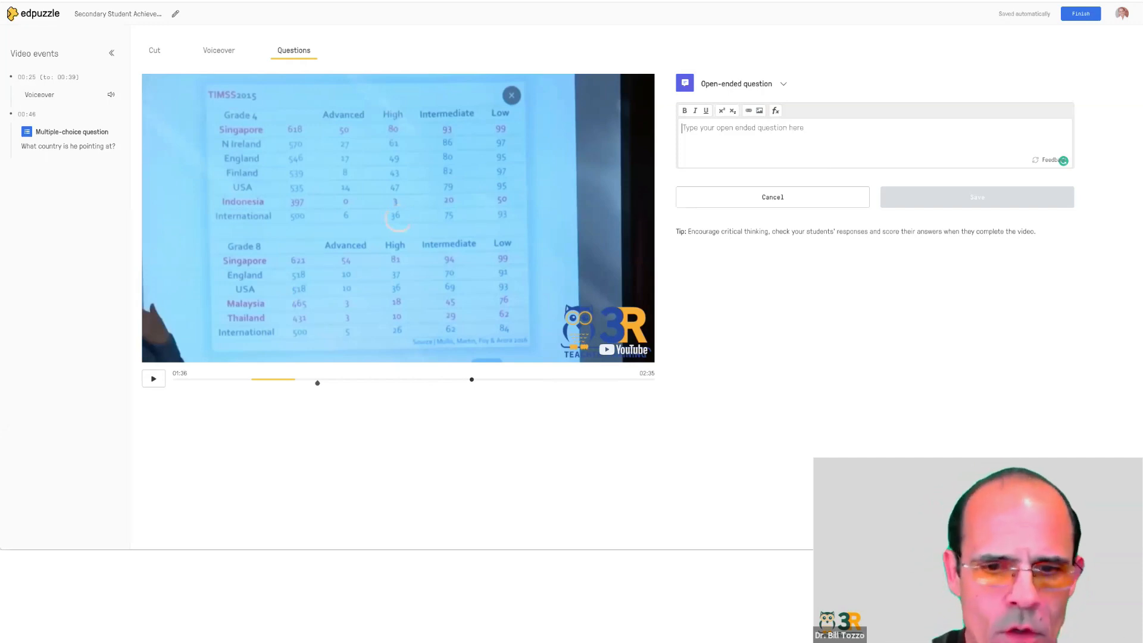
text(What do you )
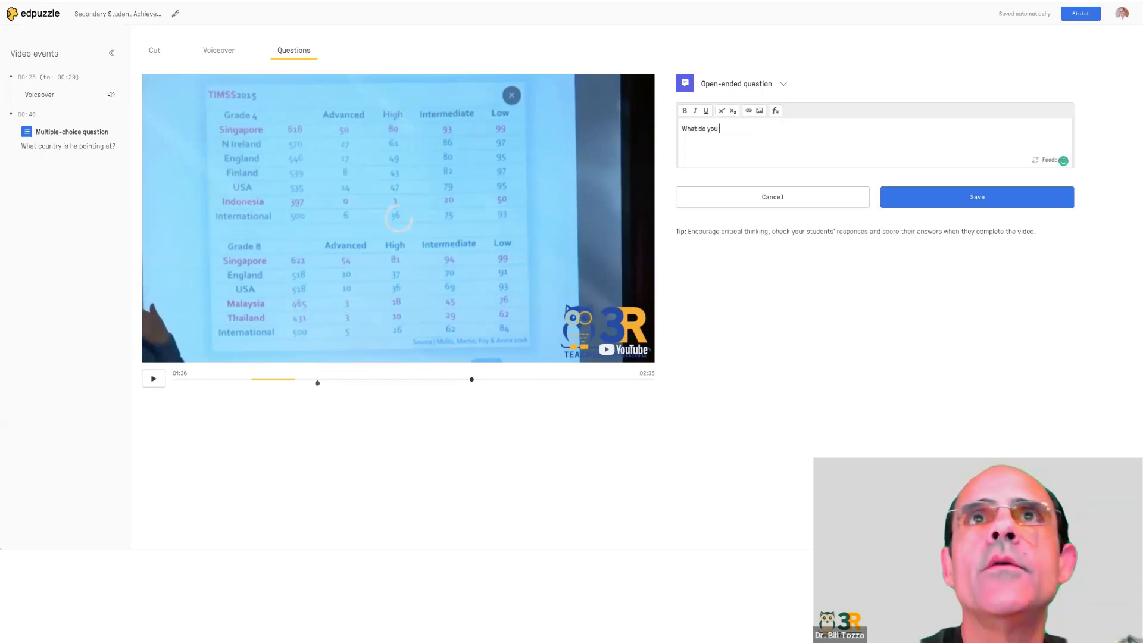
text(think about the resuylts)
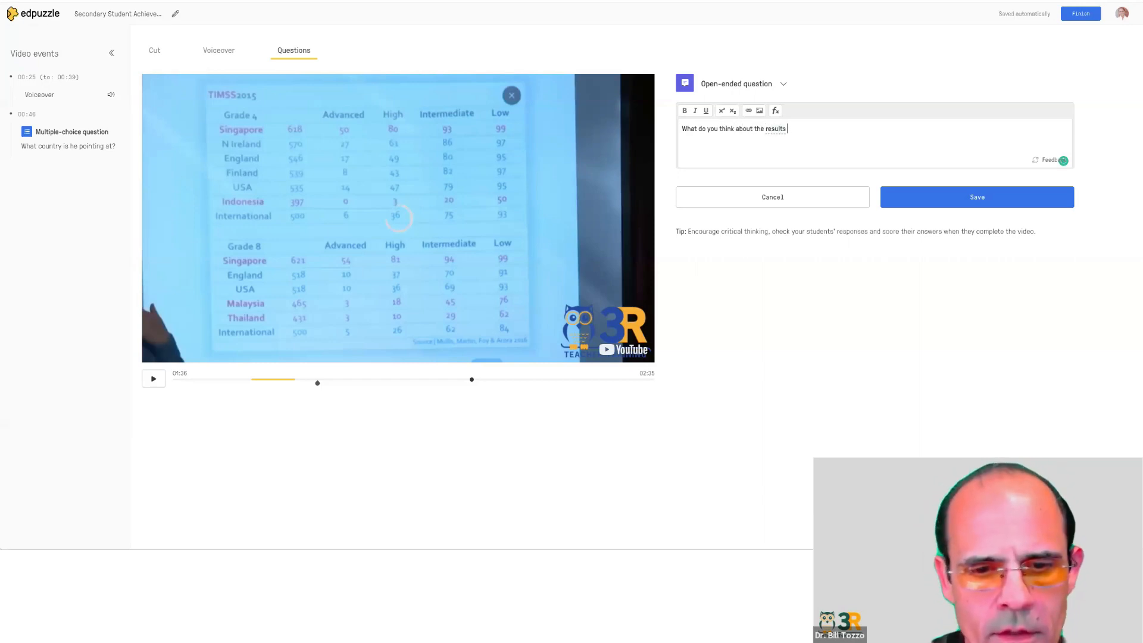
text( of the U)
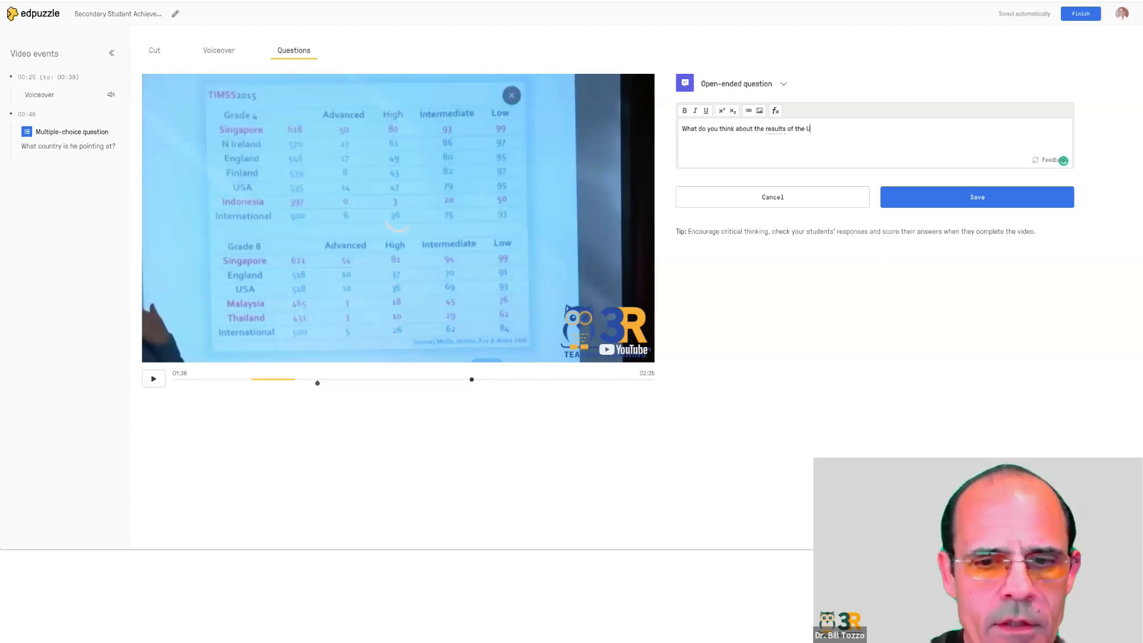
text(nited States?)
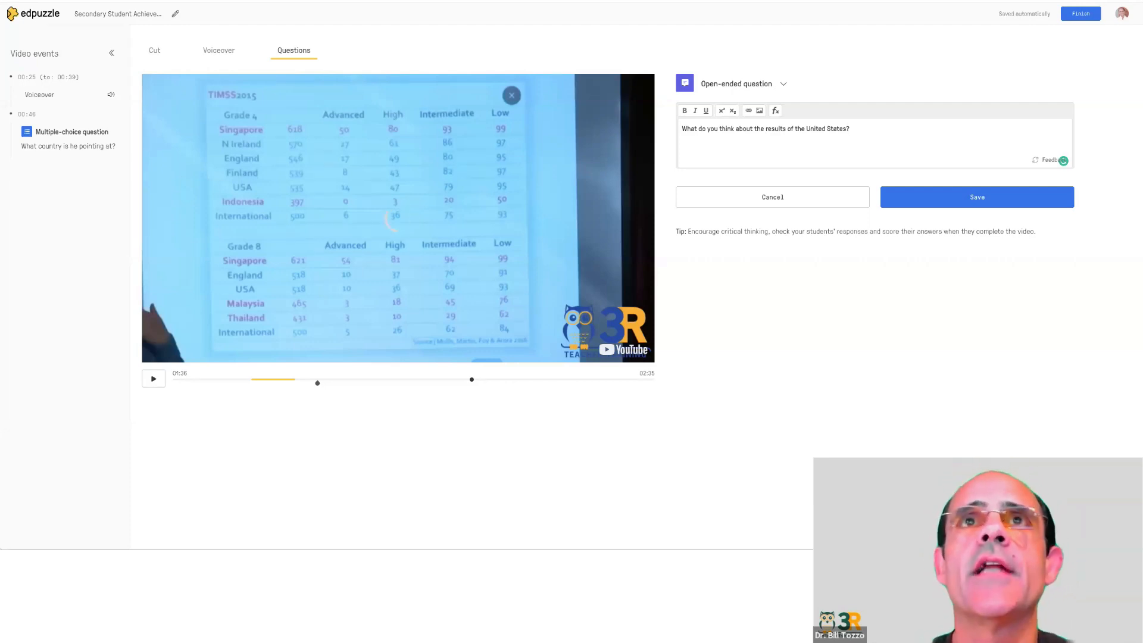
click(958, 203)
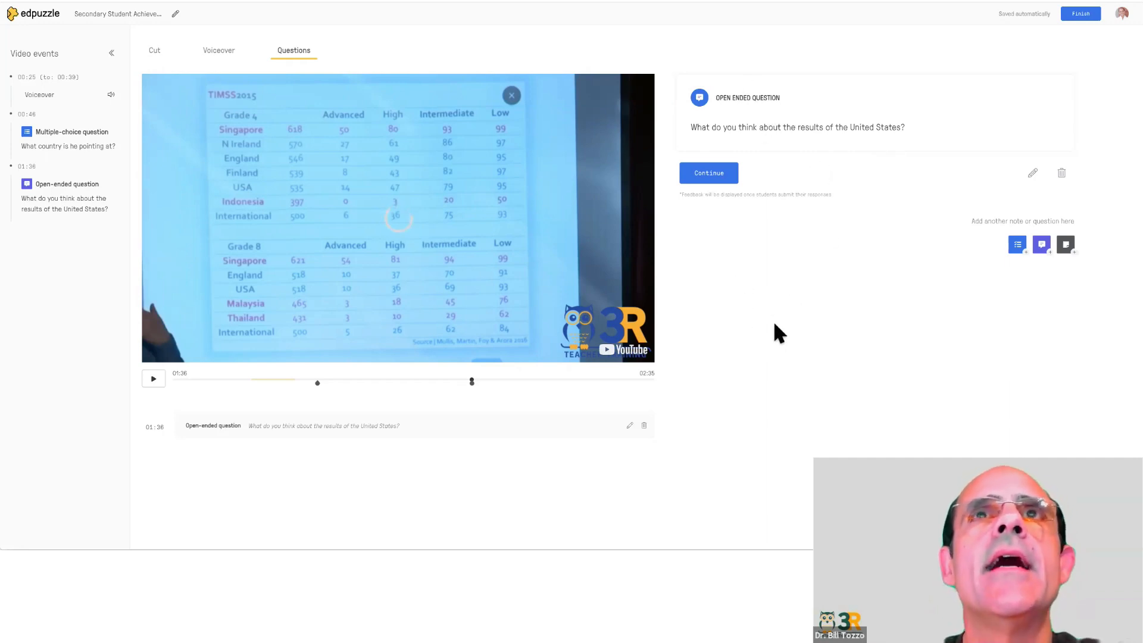
Step: Continue past the open-ended question, pause the video at 02:03 and start a note there
click(702, 179)
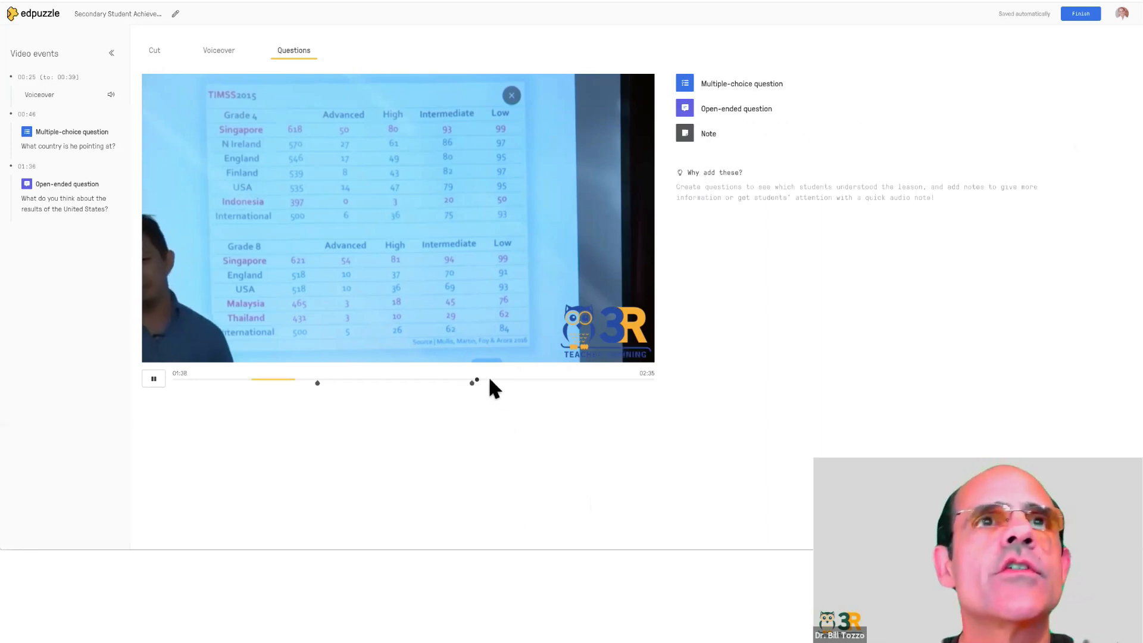
click(550, 379)
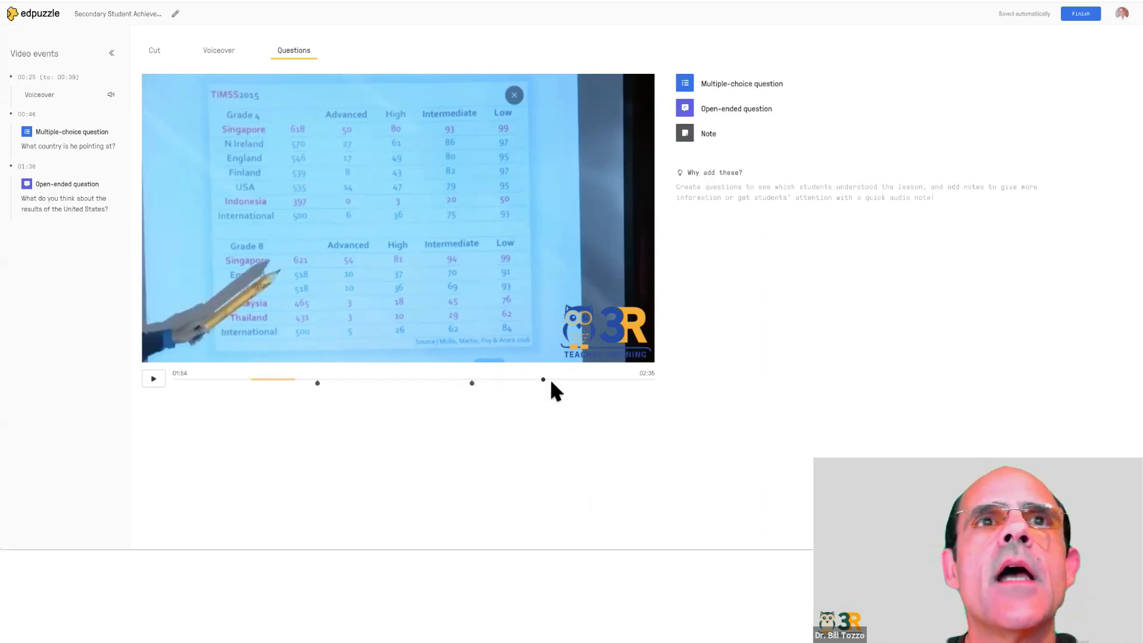
click(153, 379)
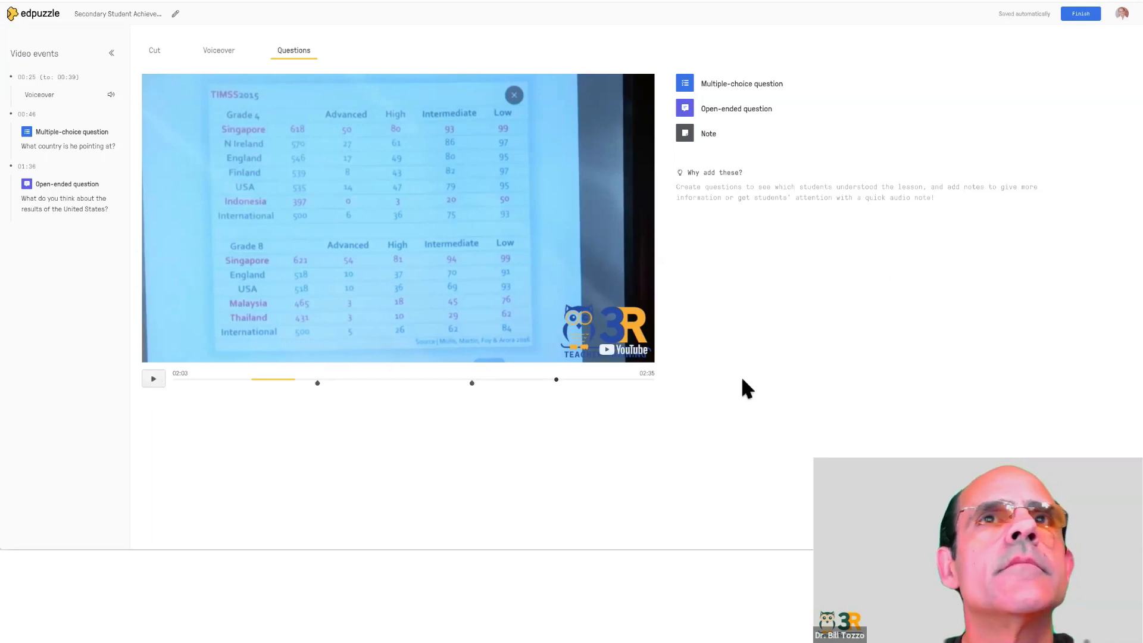
click(686, 135)
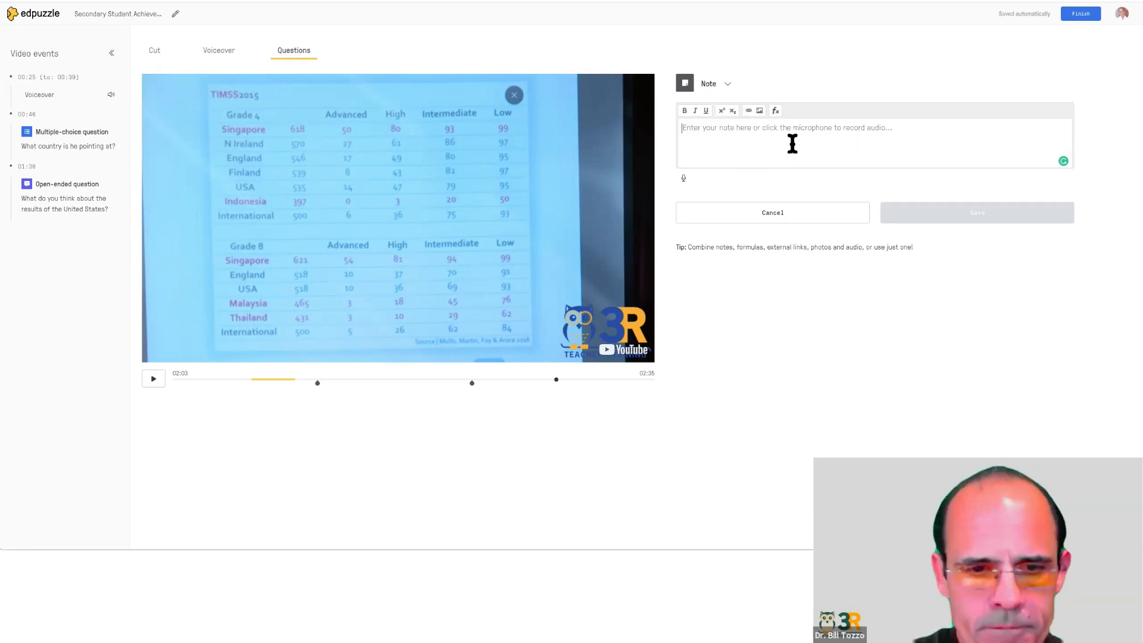
text(What do you)
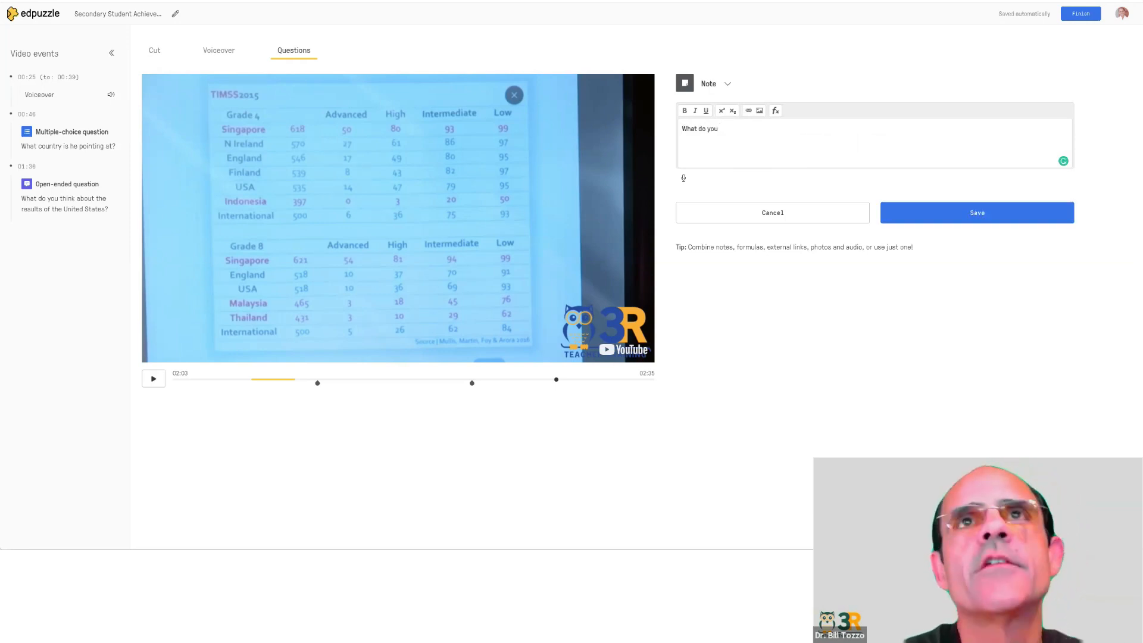
key(BackSpace)
key(BackSpace)
key(BackSpace)
key(BackSpace)
key(BackSpace)
key(BackSpace)
key(BackSpace)
key(BackSpace)
key(BackSpace)
key(BackSpace)
key(BackSpace)
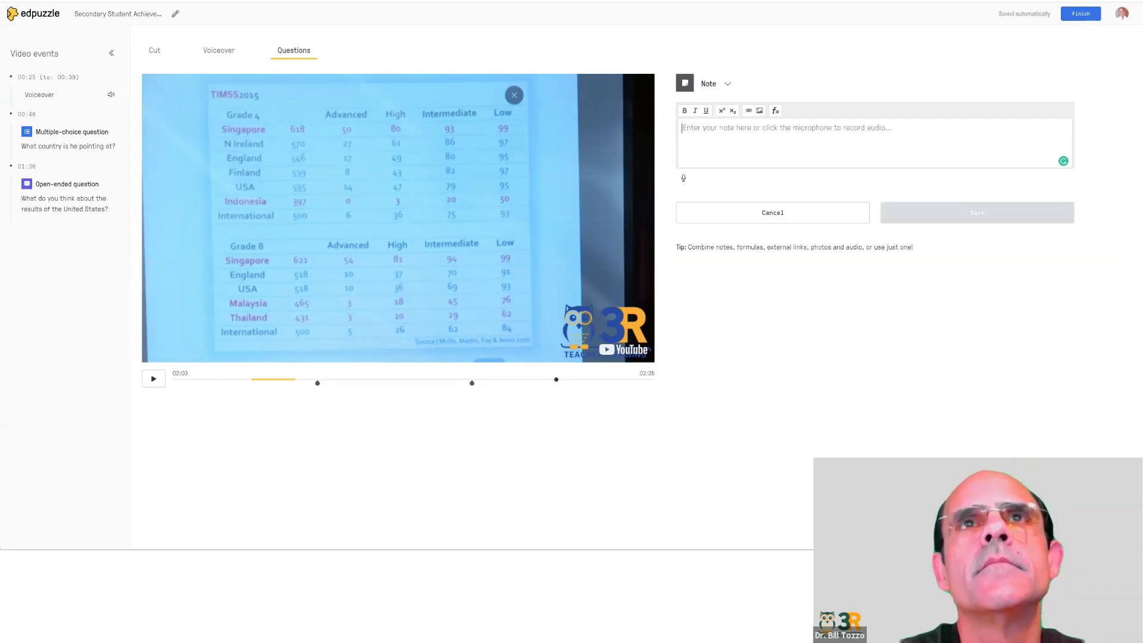
Step: Enter "Add your thoughts to your journals." as the text of the 02:03 note and save the note
text(Add your t)
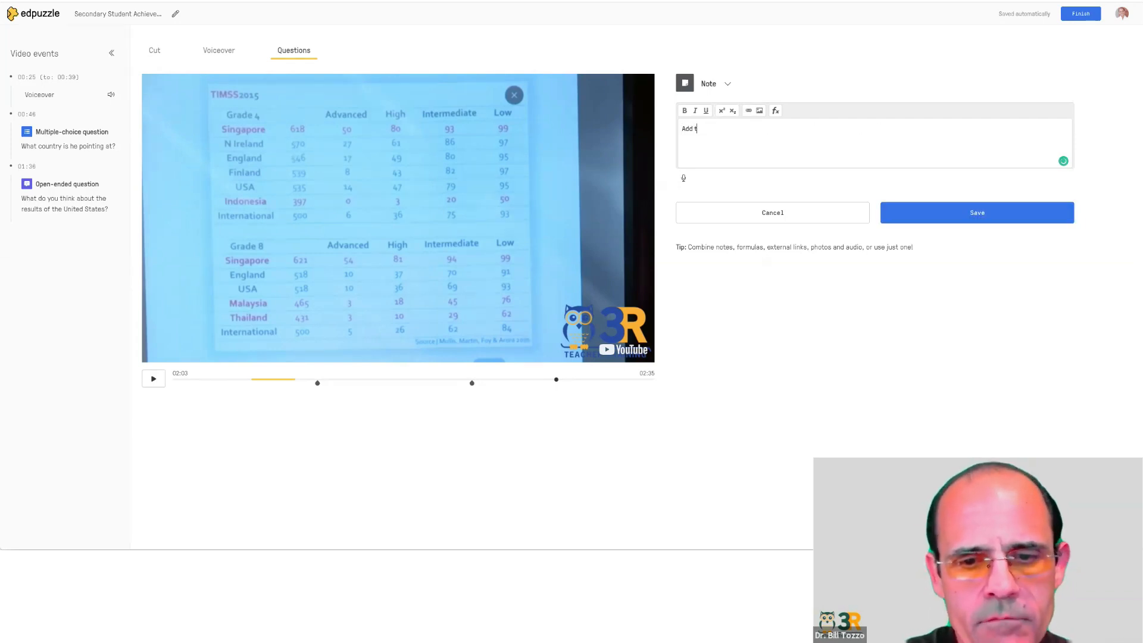
text(houghts to o)
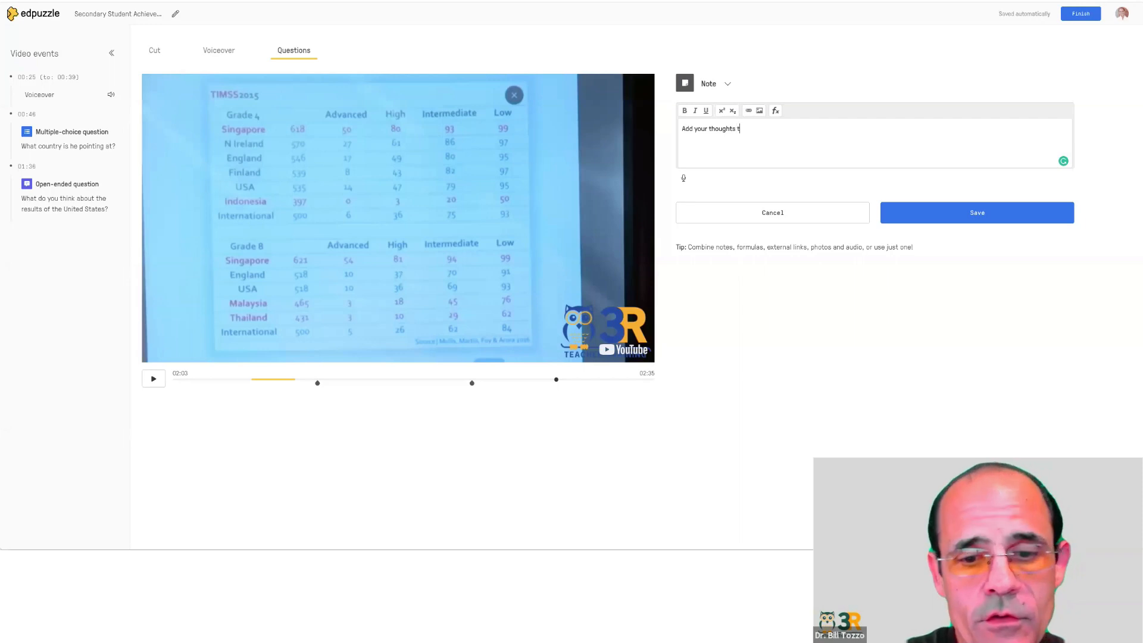
key(BackSpace)
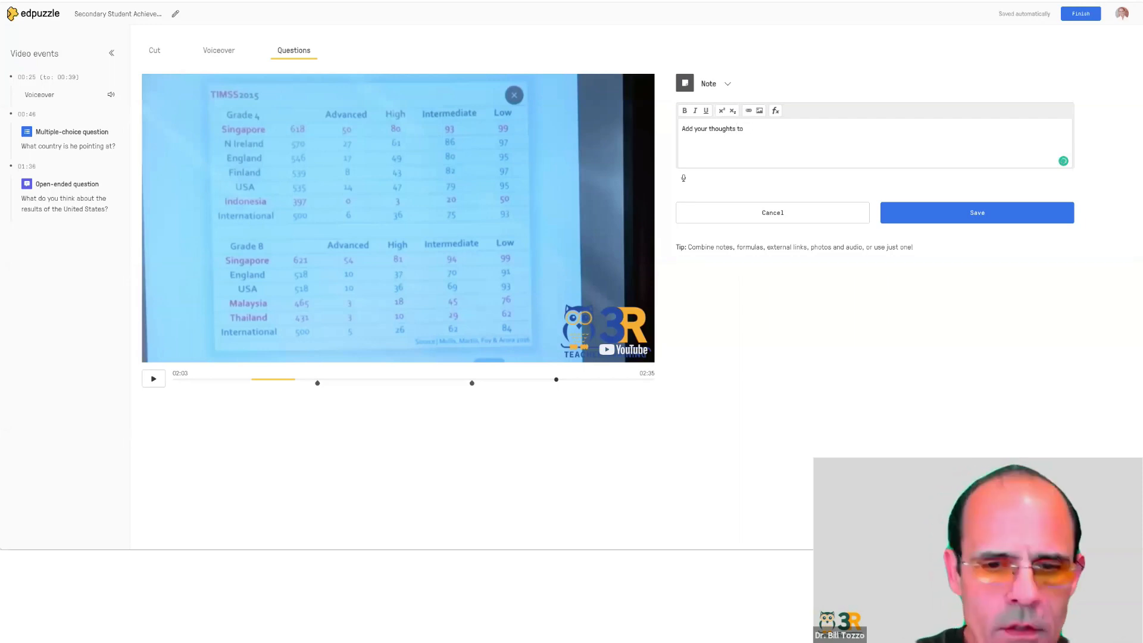
text(your journa)
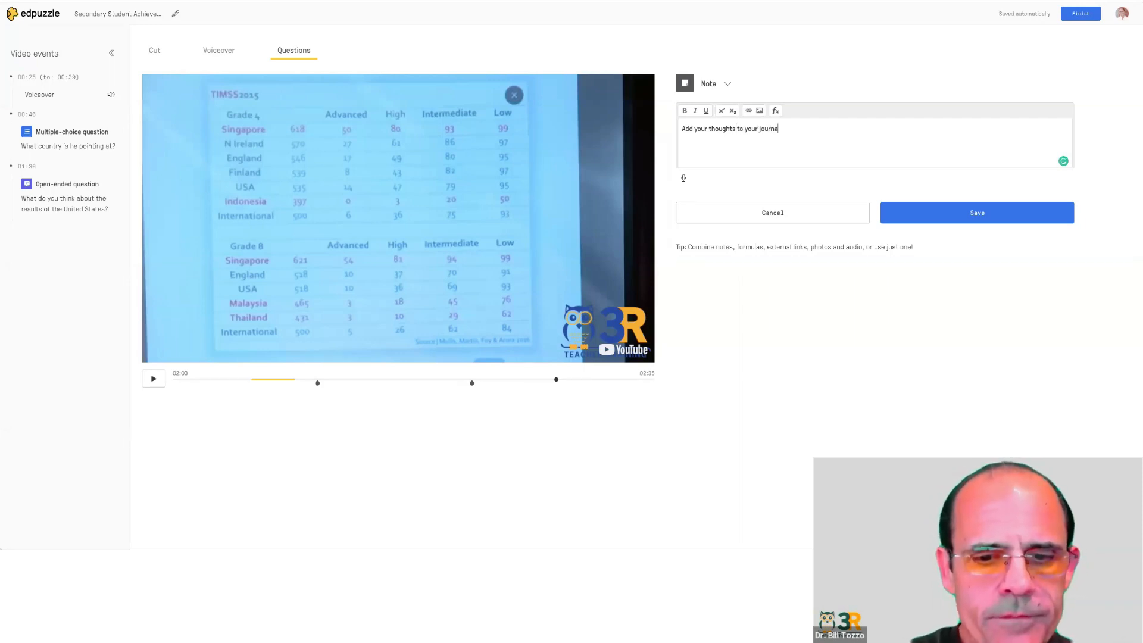
text(ls.)
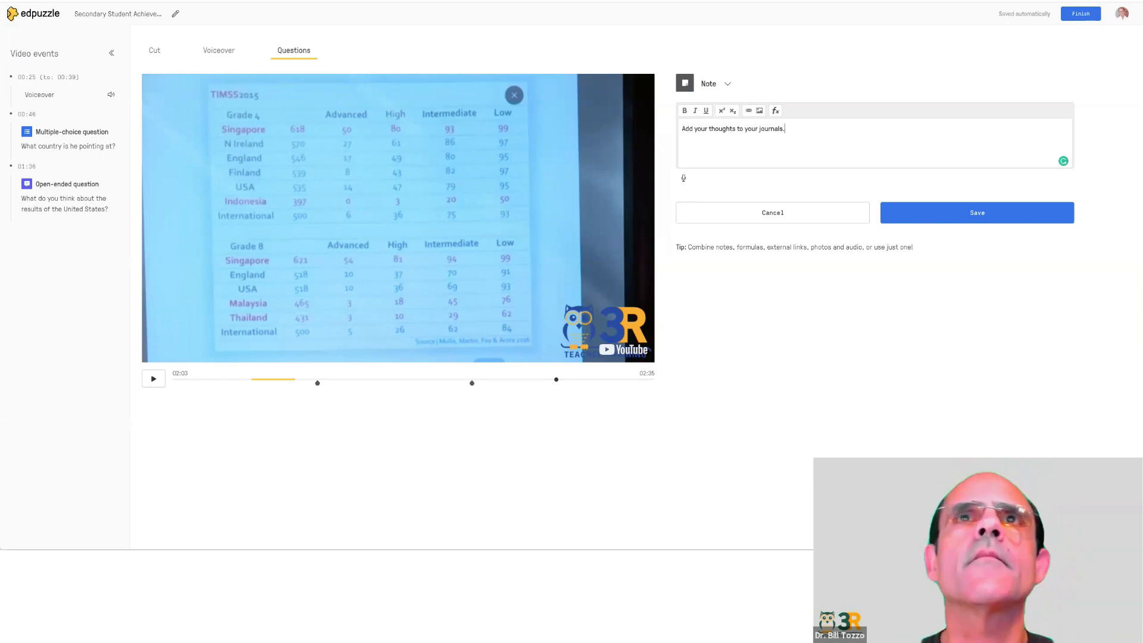
click(986, 220)
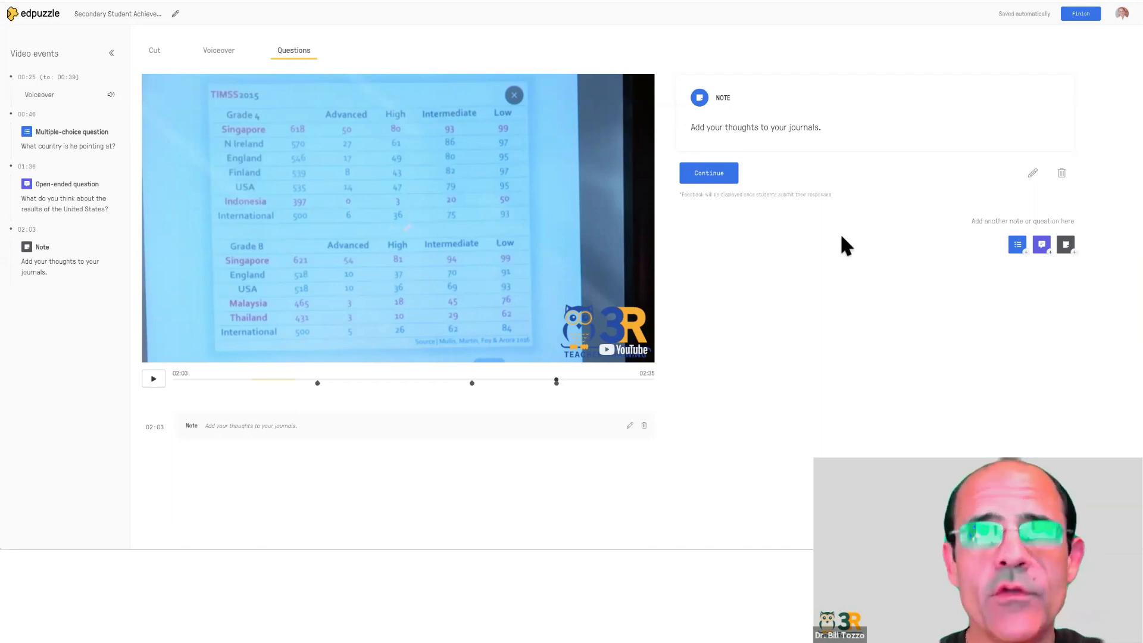
Step: Play the video past the note, pause it, and revisit the saved open-ended question, multiple-choice question and note
click(716, 173)
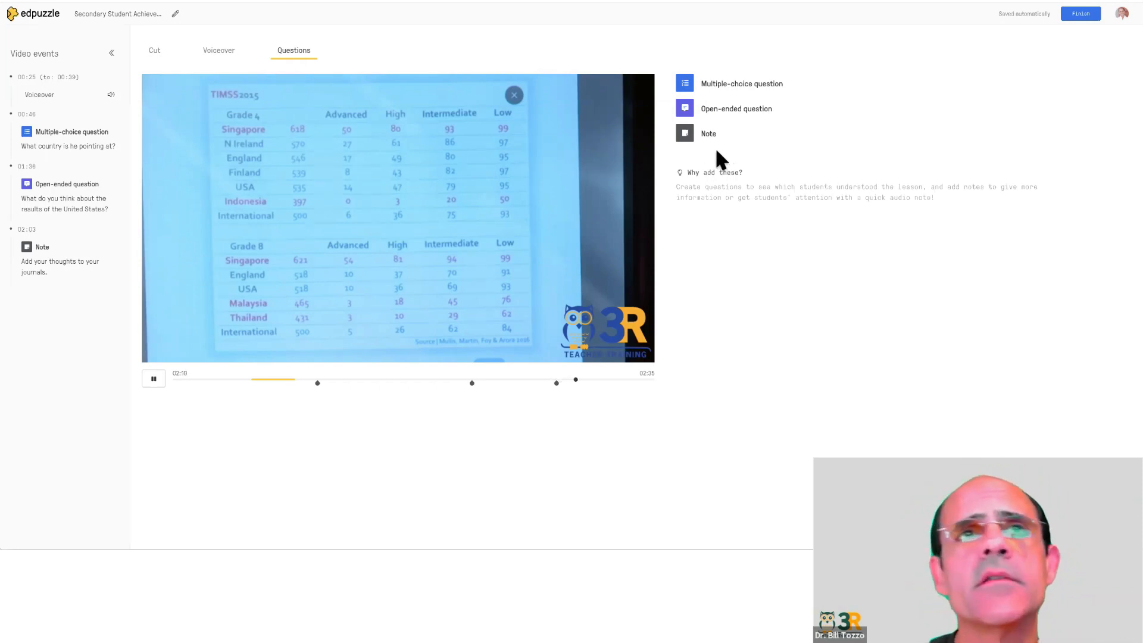
click(153, 381)
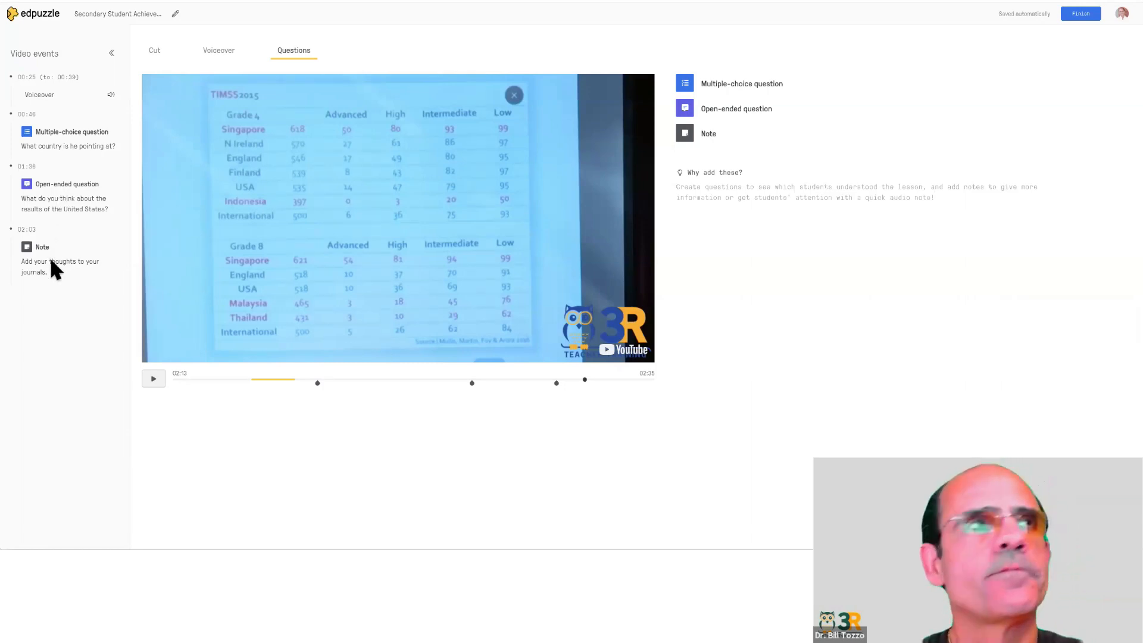
click(52, 189)
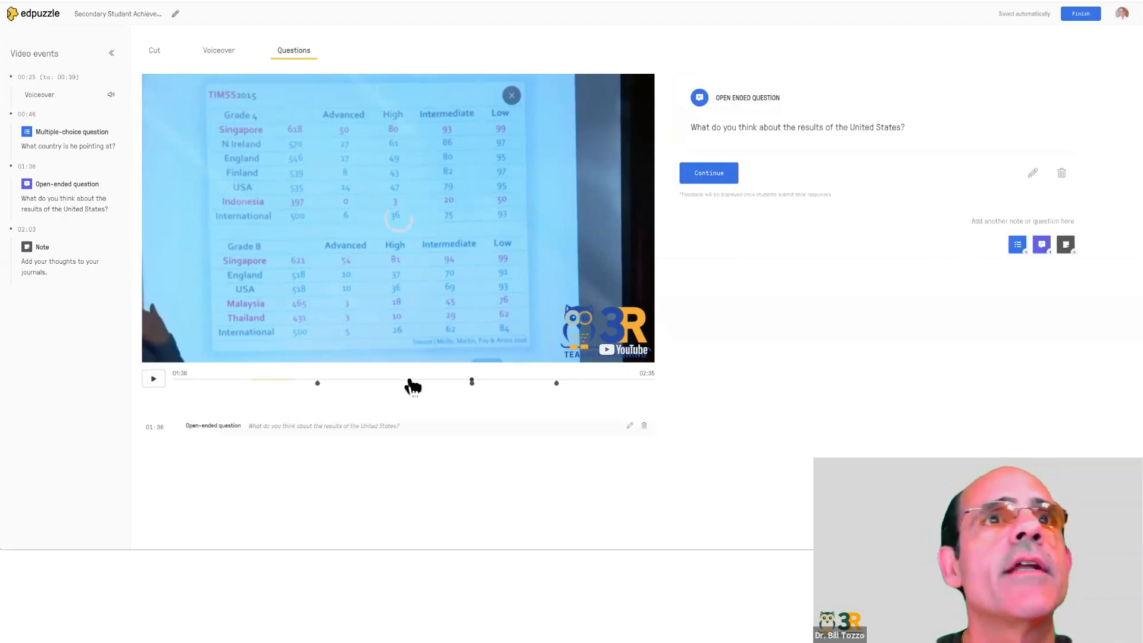
click(72, 135)
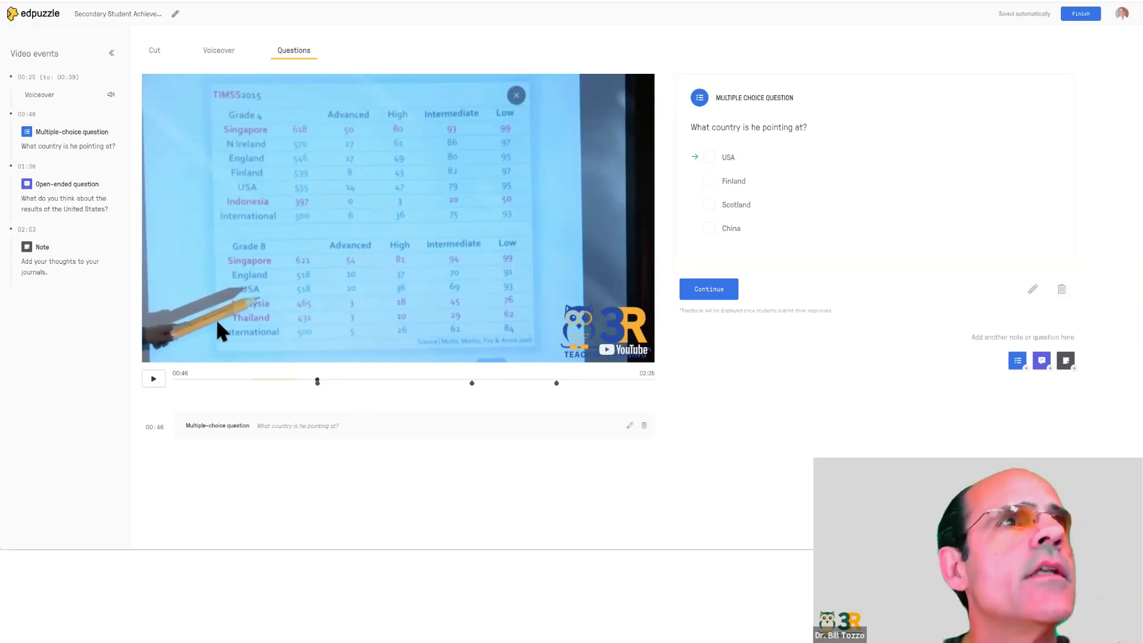
click(42, 250)
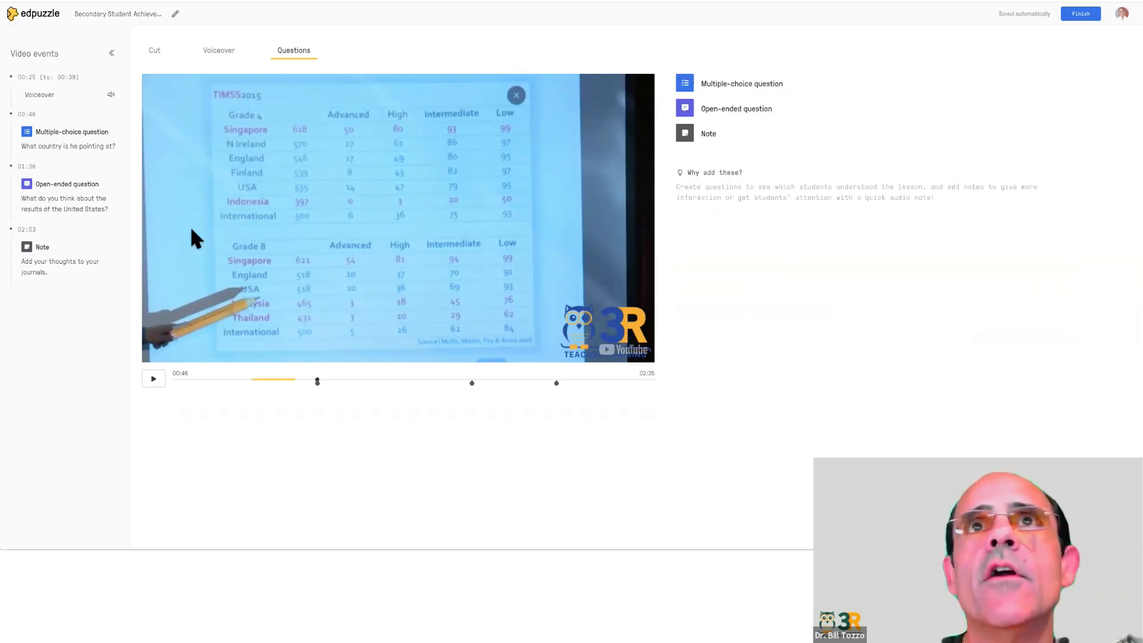
Step: Open the 02:03 note for editing, save it with the same text, and finish editing the video
click(1034, 173)
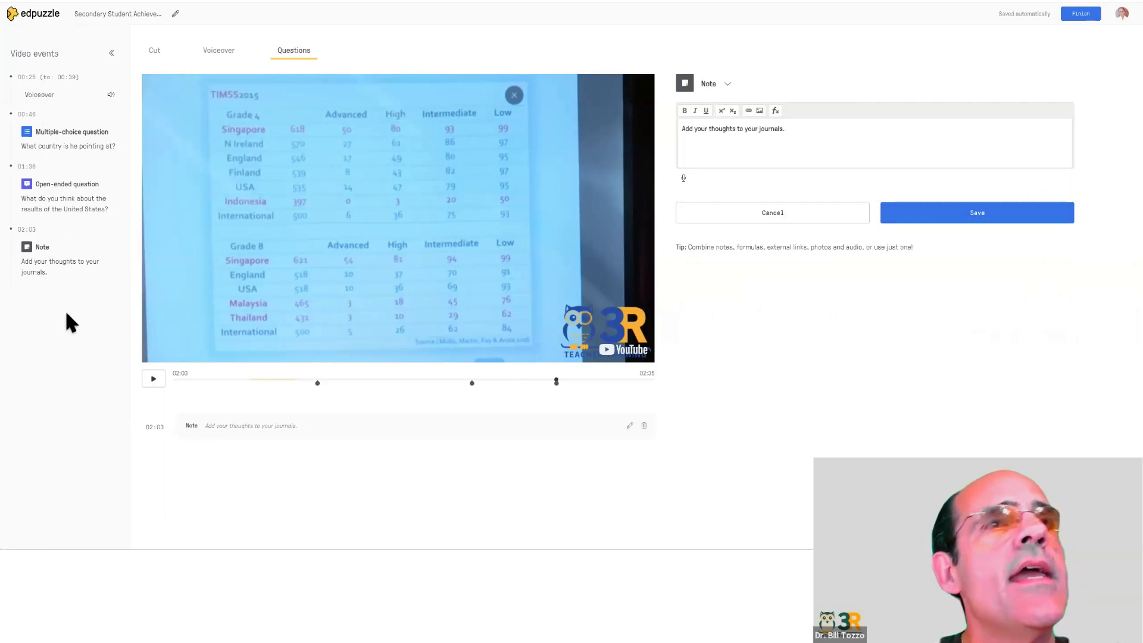
click(951, 218)
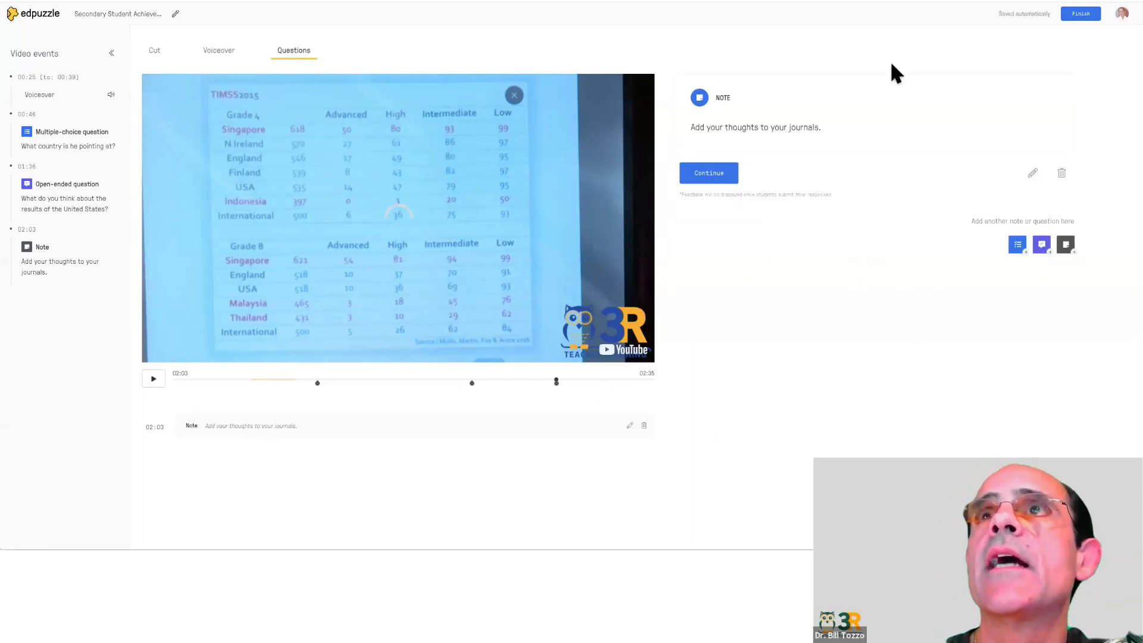
click(1081, 14)
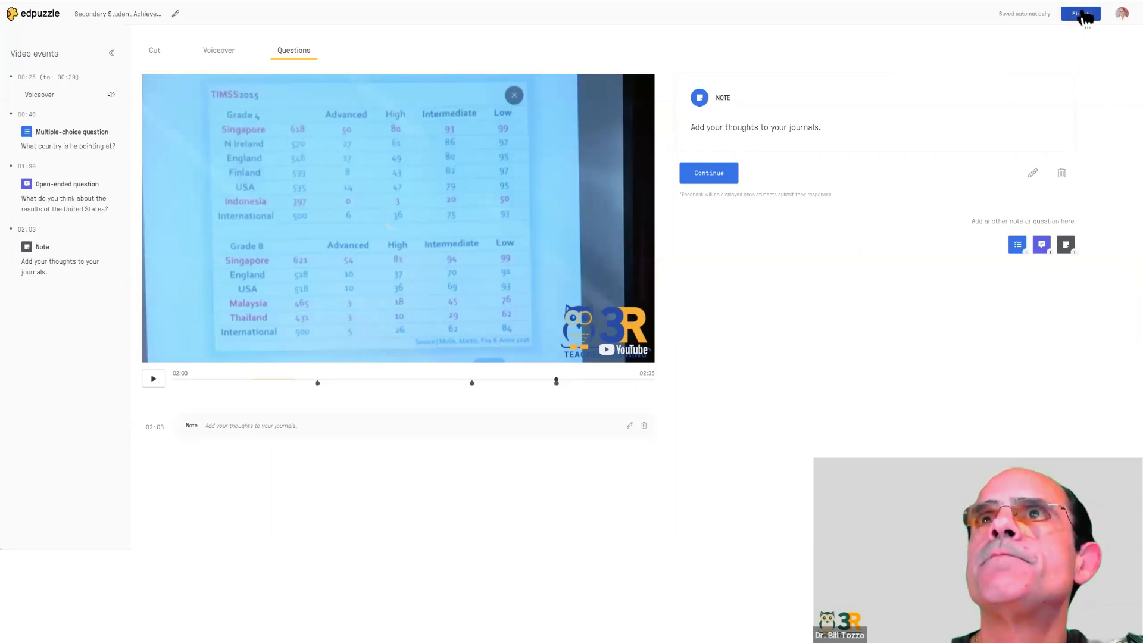